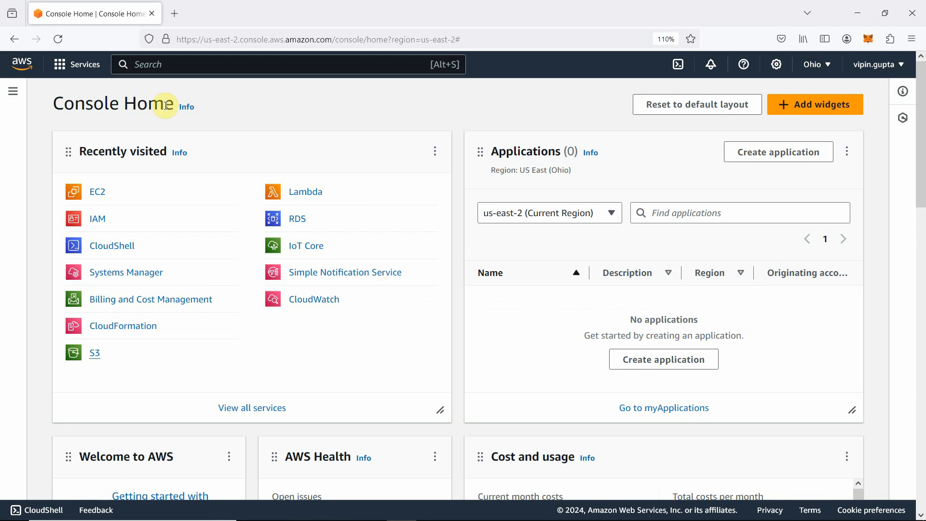
Step: Search the AWS services for "bean" and open Elastic Beanstalk
click(160, 64)
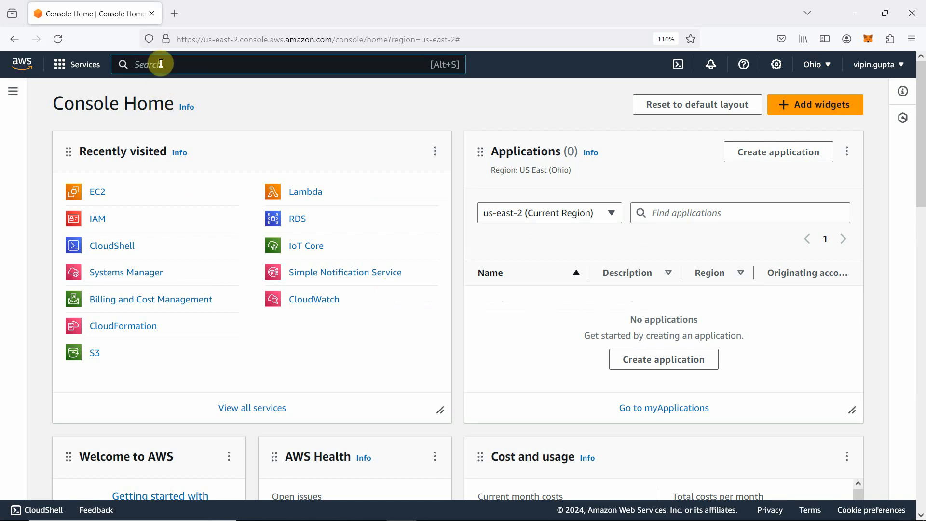
text(b)
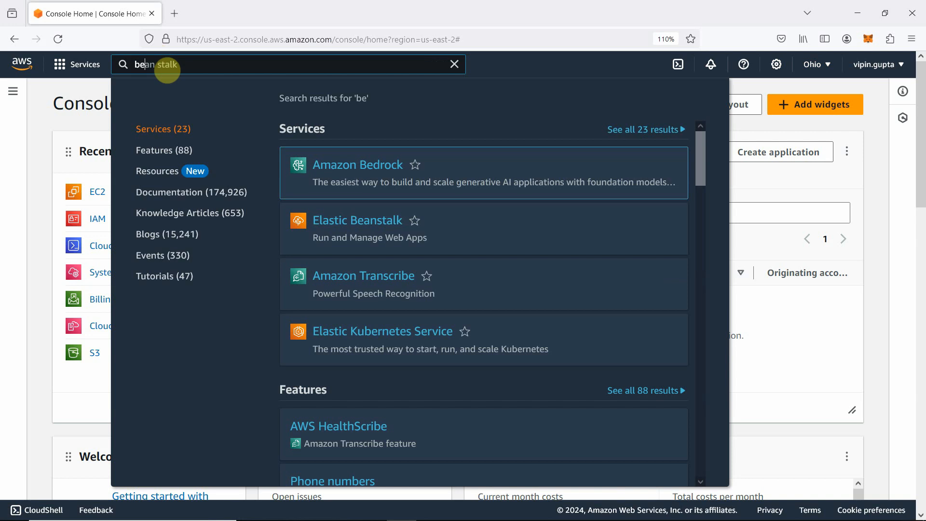
text(ea)
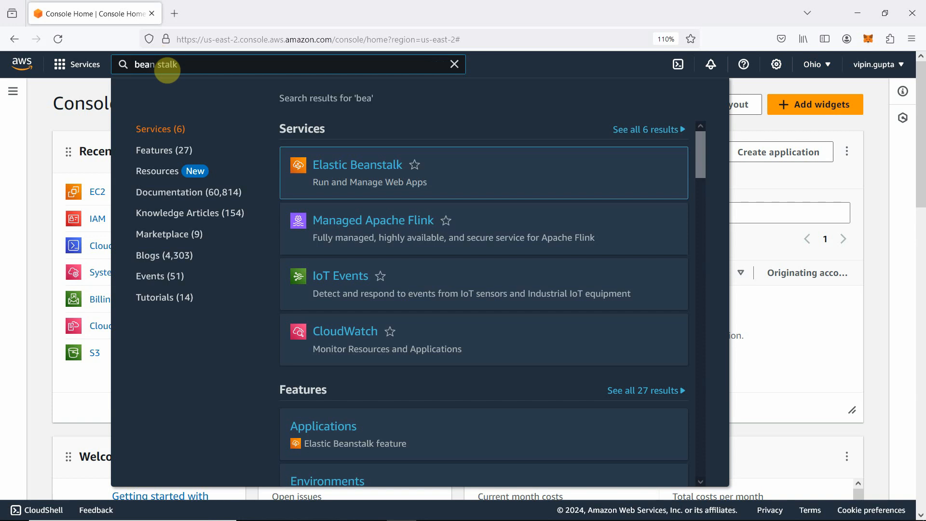
text(n)
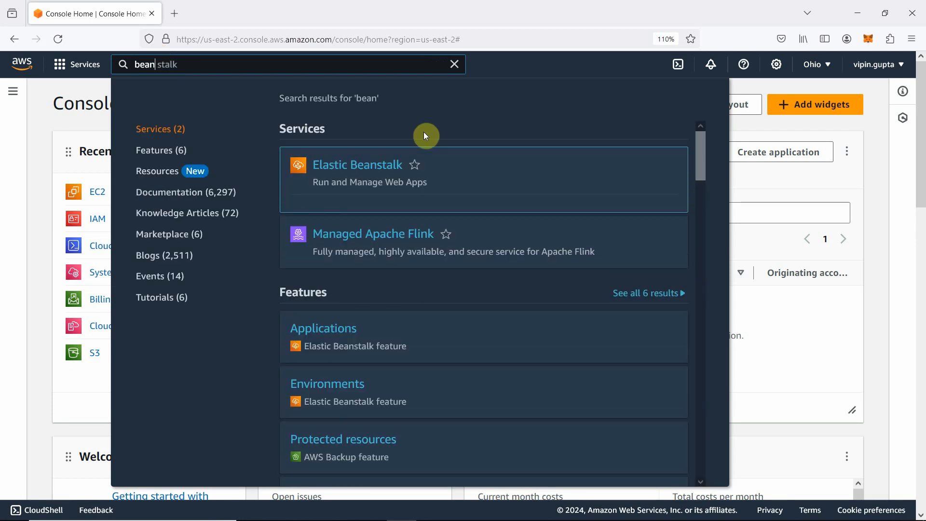
mouse_move(372, 175)
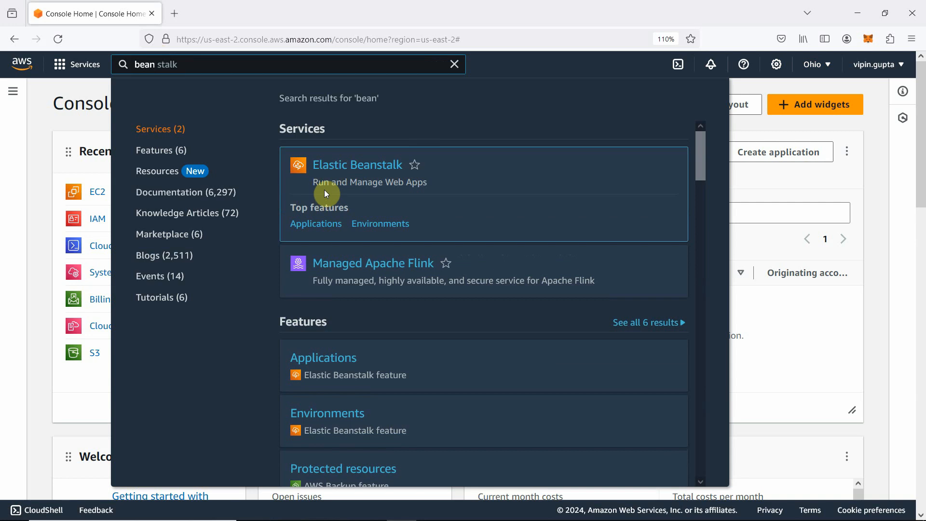
click(366, 169)
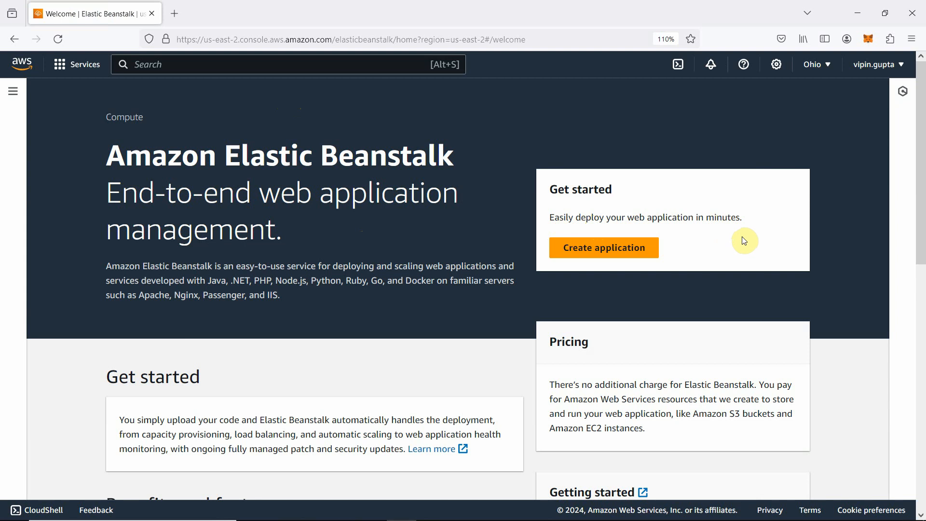
Step: Start creating a new web application from the Elastic Beanstalk welcome page
scroll(745, 241, down, 3)
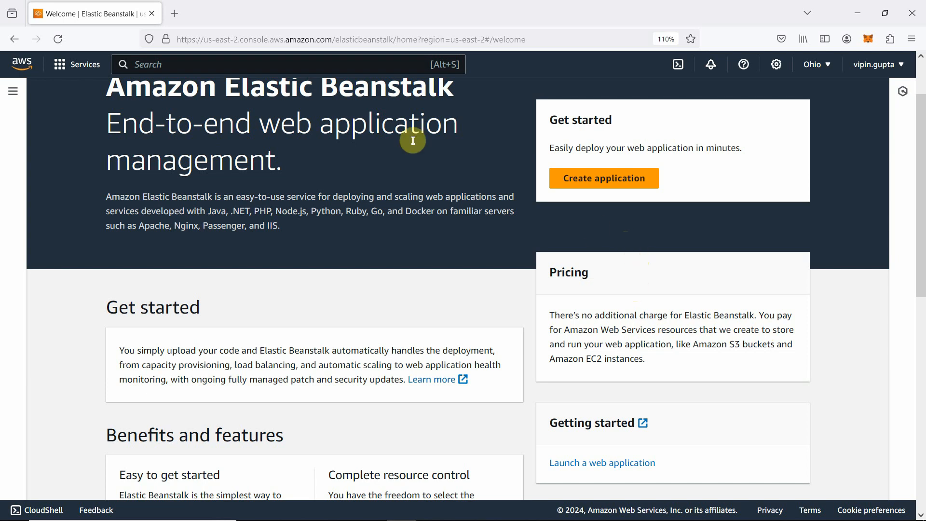
scroll(284, 145, up, 2)
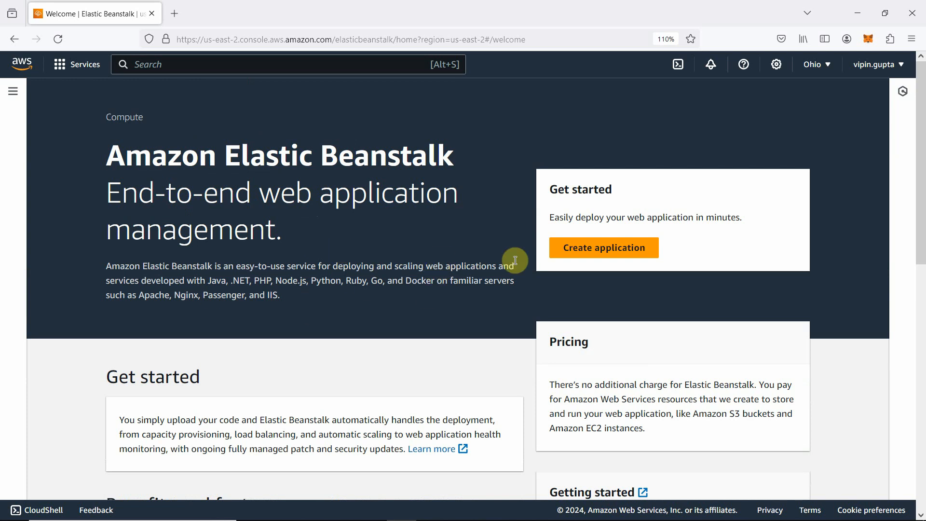
click(598, 252)
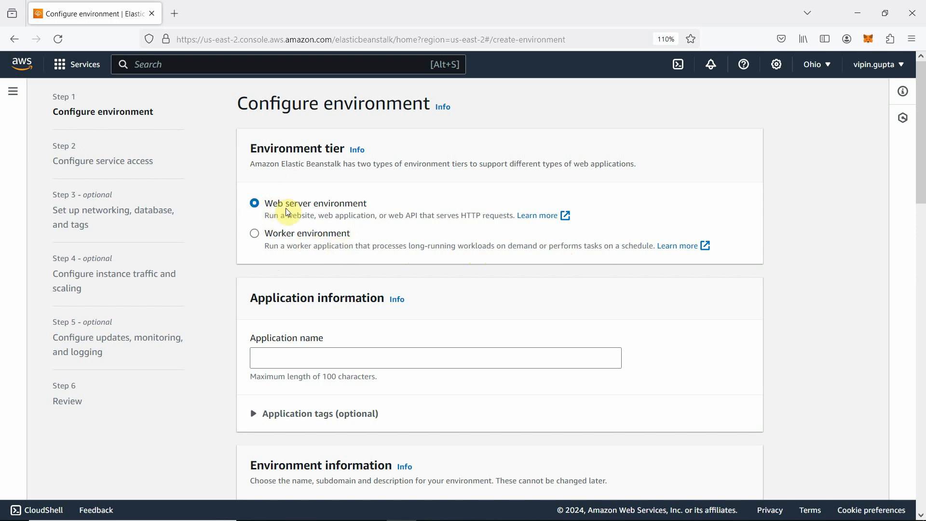
Step: Enter myapp as the application name for the web server environment
scroll(284, 219, down, 3)
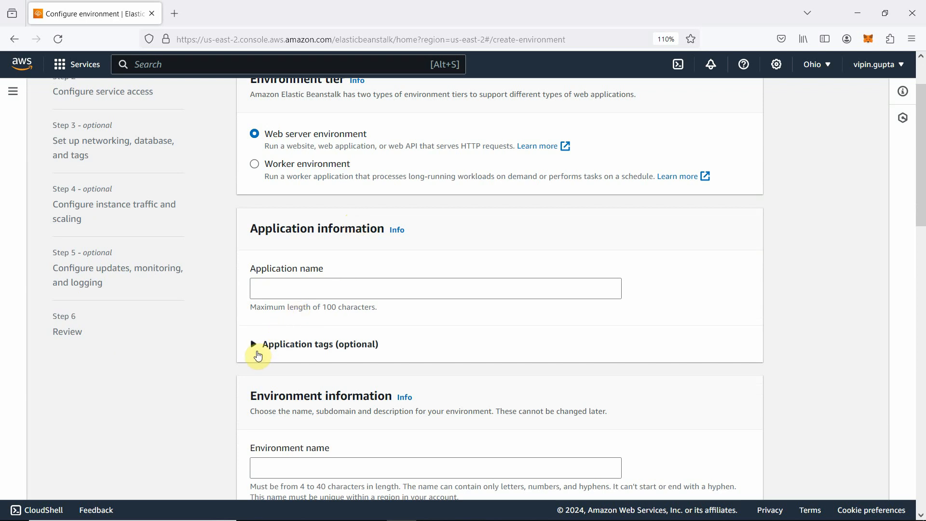
click(293, 285)
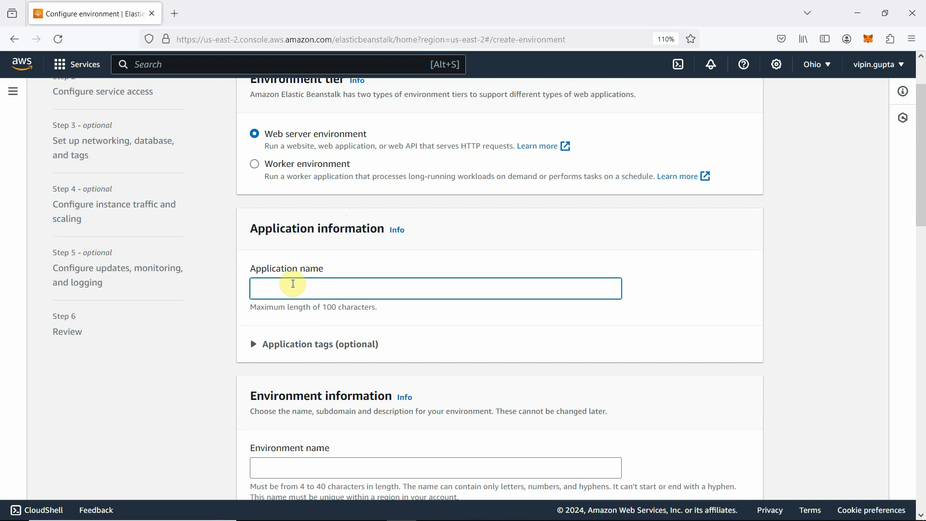
text(myapp)
Step: Enter myapp as the environment's domain and check its availability
scroll(299, 290, down, 2)
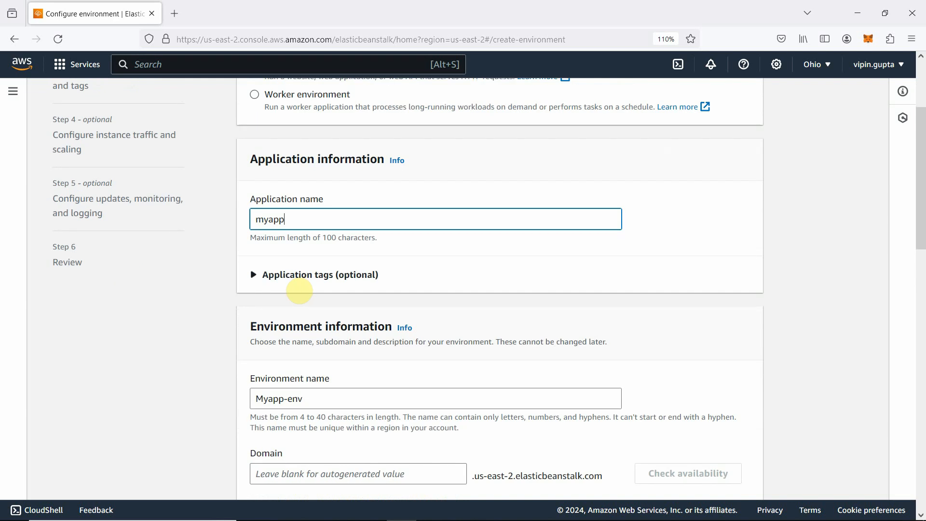
scroll(274, 272, down, 2)
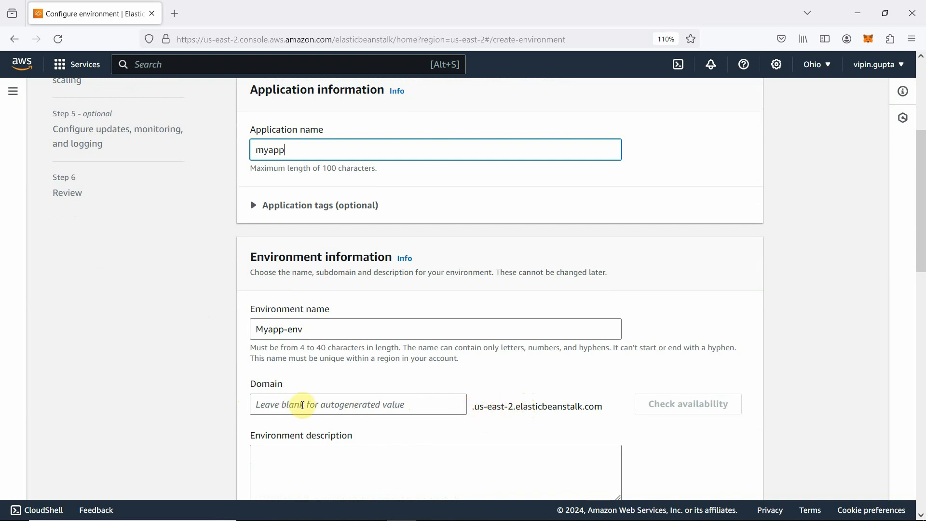
click(336, 401)
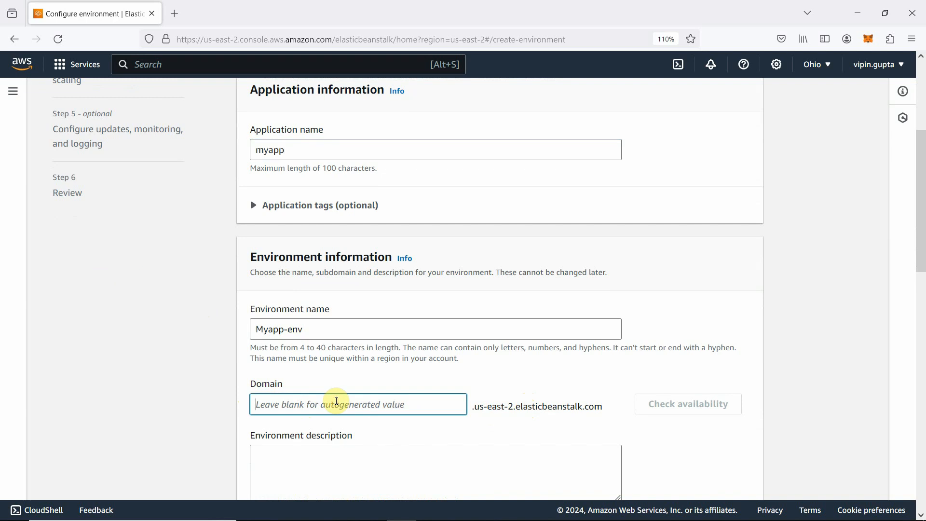
text(myapp)
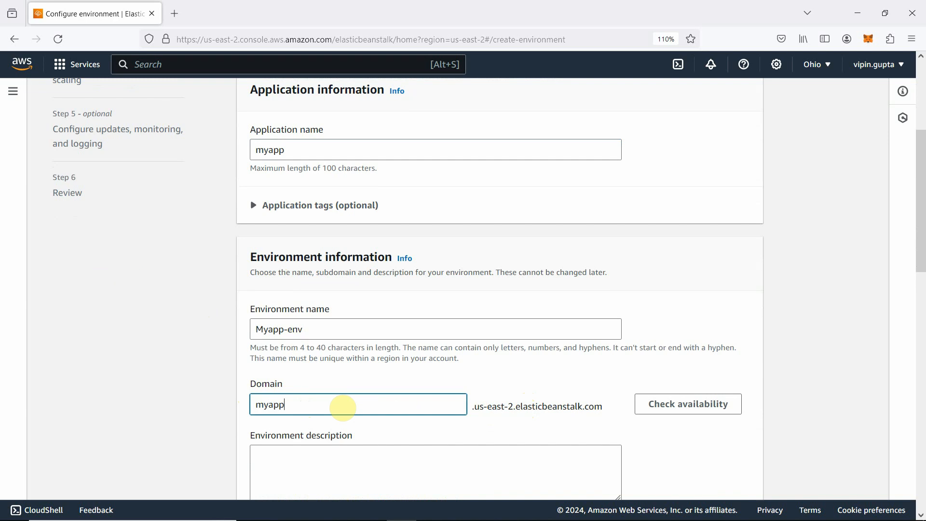
click(478, 429)
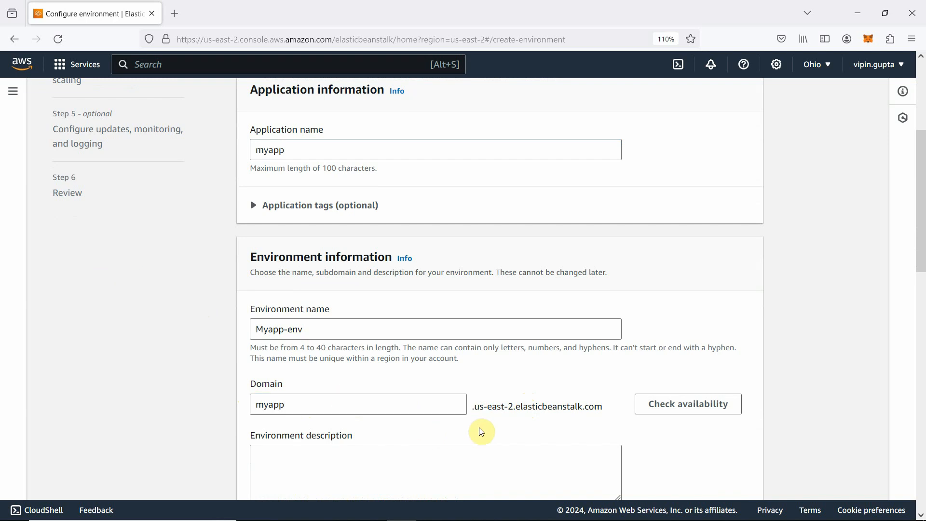
click(319, 407)
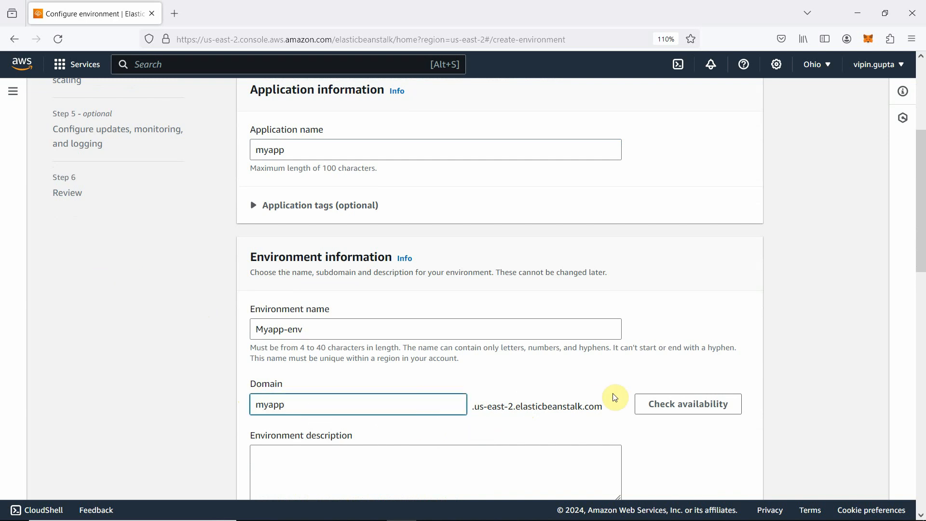
click(668, 402)
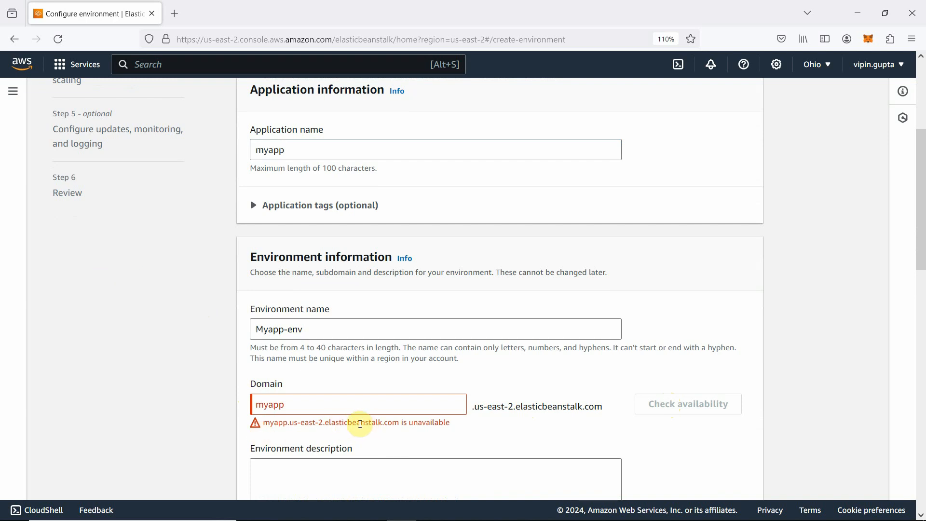
Step: Clear the environment's domain so that it is left blank for an autogenerated value
double_click(302, 407)
key(BackSpace)
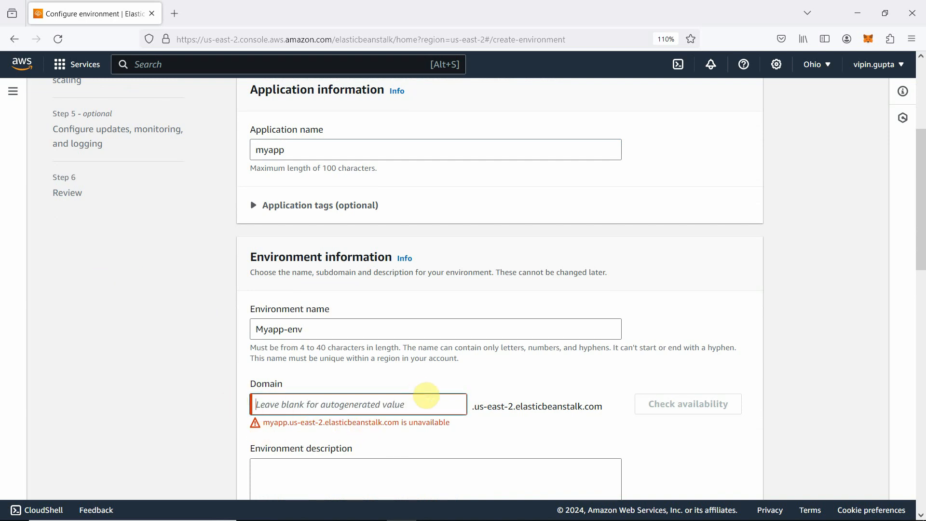
click(512, 384)
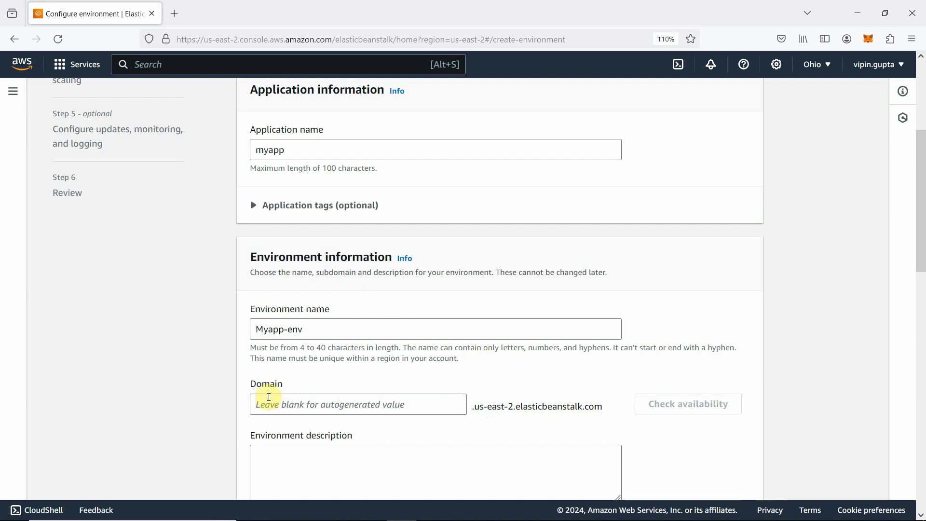
Step: Change the application name to myappv1
scroll(397, 361, up, 3)
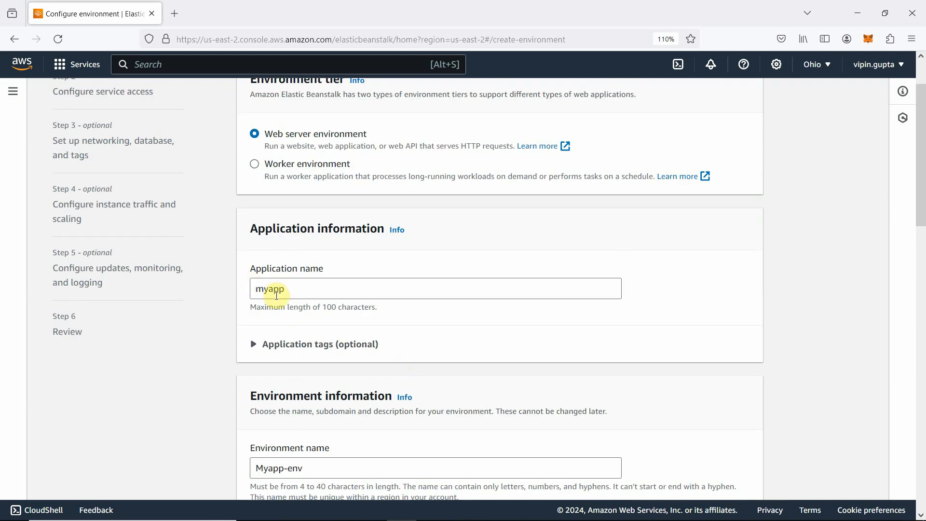
click(281, 293)
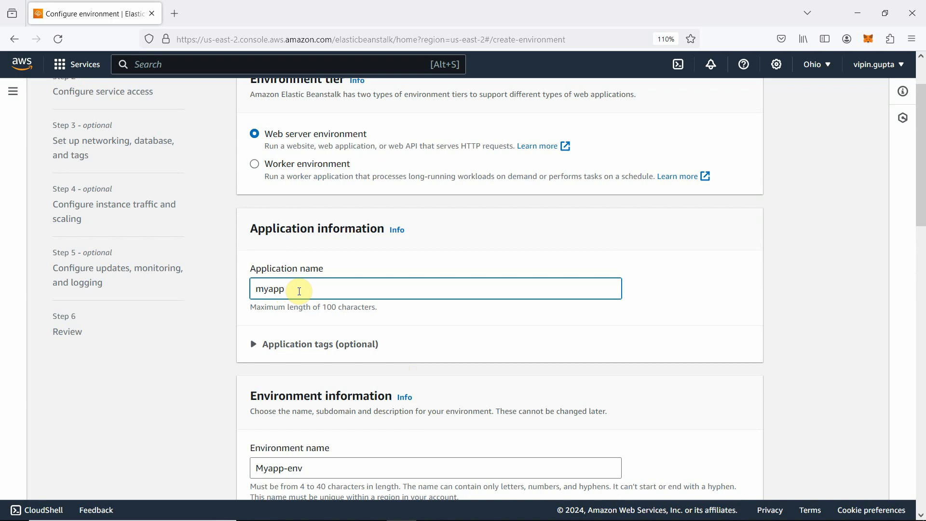
text(v1)
Step: Choose Node.js as the managed platform for the environment
scroll(633, 321, down, 3)
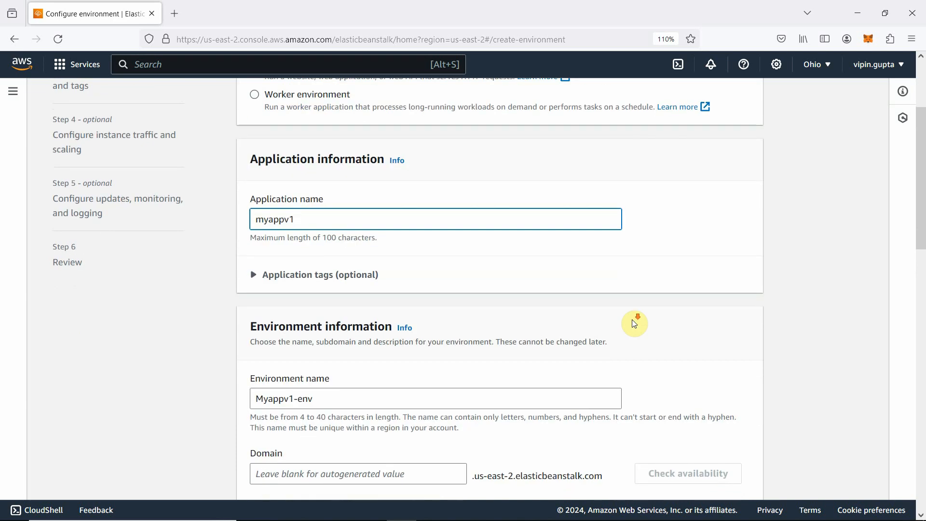
scroll(633, 320, down, 3)
scroll(634, 324, down, 1)
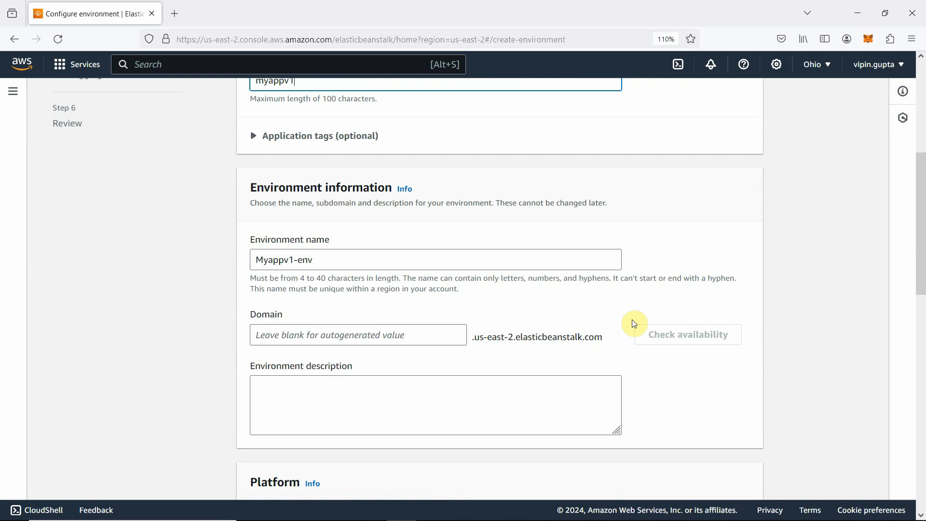
scroll(634, 324, down, 4)
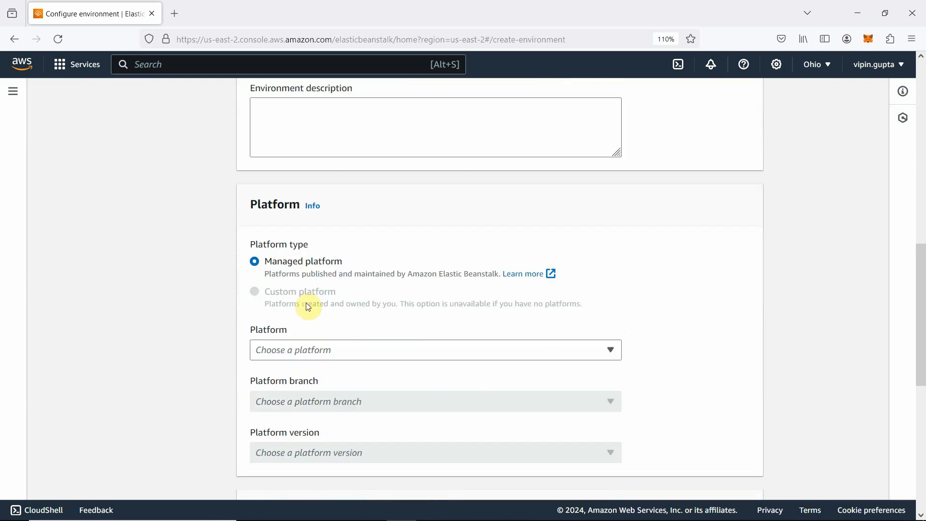
click(406, 348)
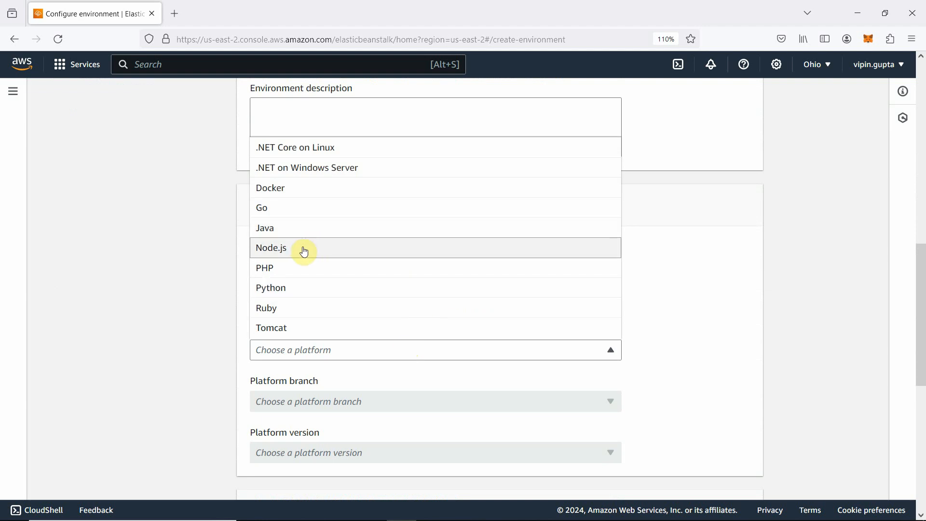
scroll(496, 236, up, 3)
scroll(500, 249, down, 2)
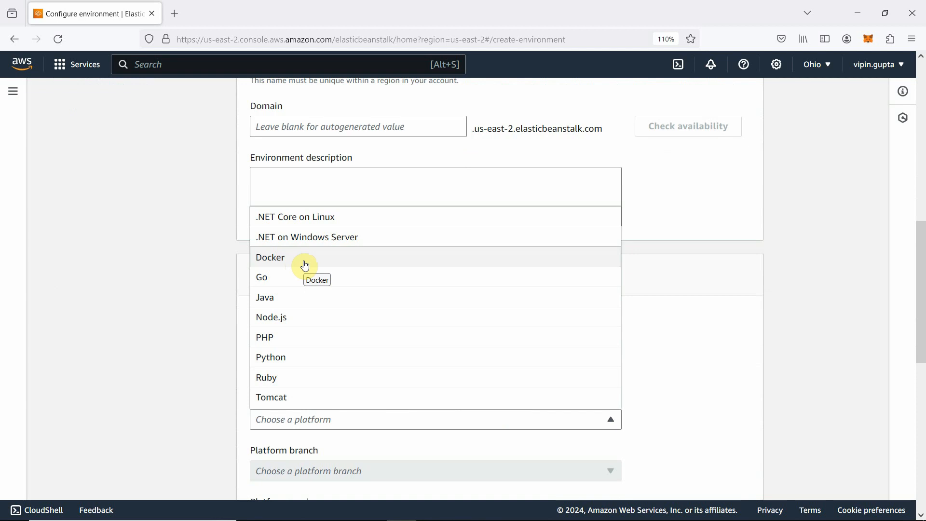
click(285, 319)
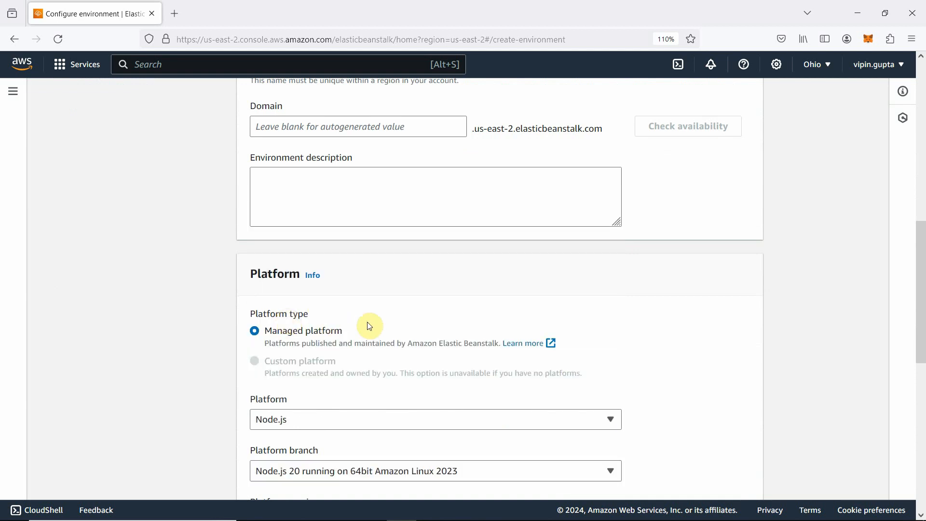
Step: Select Node.js 20 running on 64bit Amazon Linux 2023 as the platform branch
scroll(371, 322, down, 3)
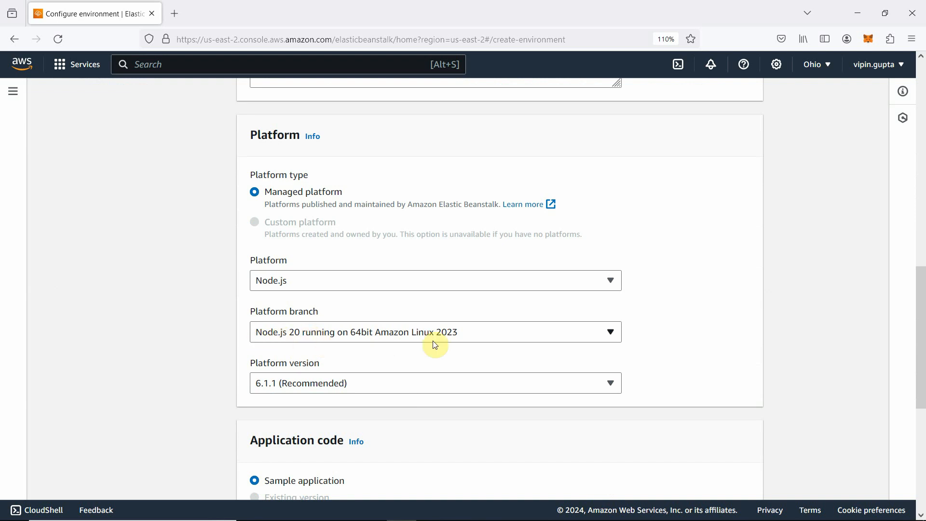
click(454, 338)
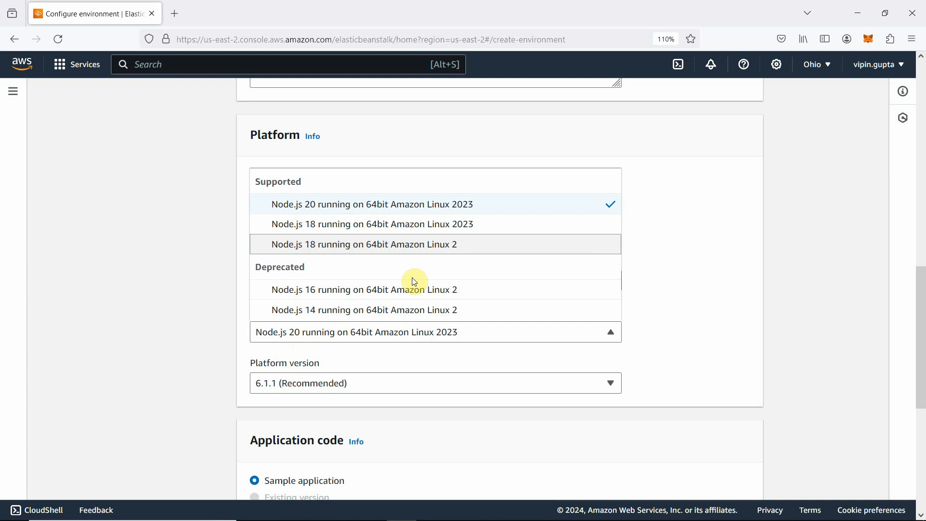
click(347, 204)
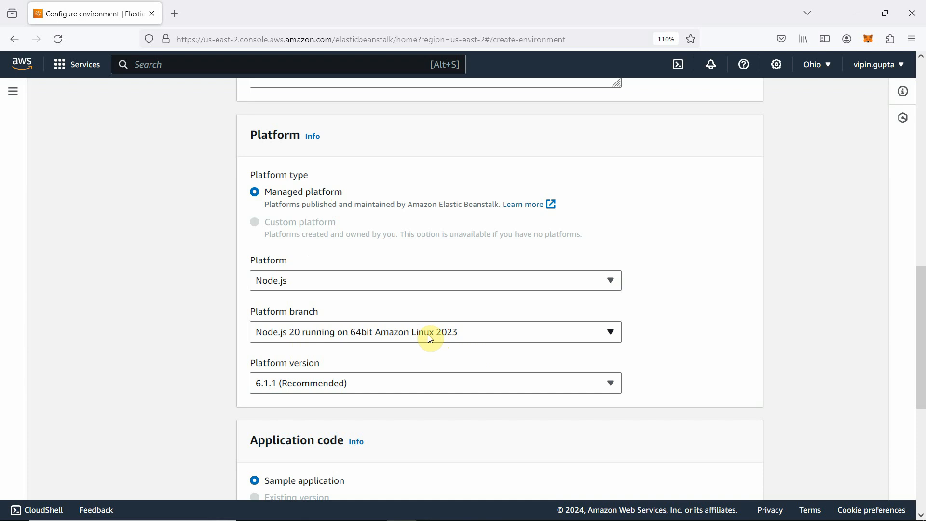
Step: View the settings for uploading your own code and return the application code to Sample application
scroll(470, 339, down, 2)
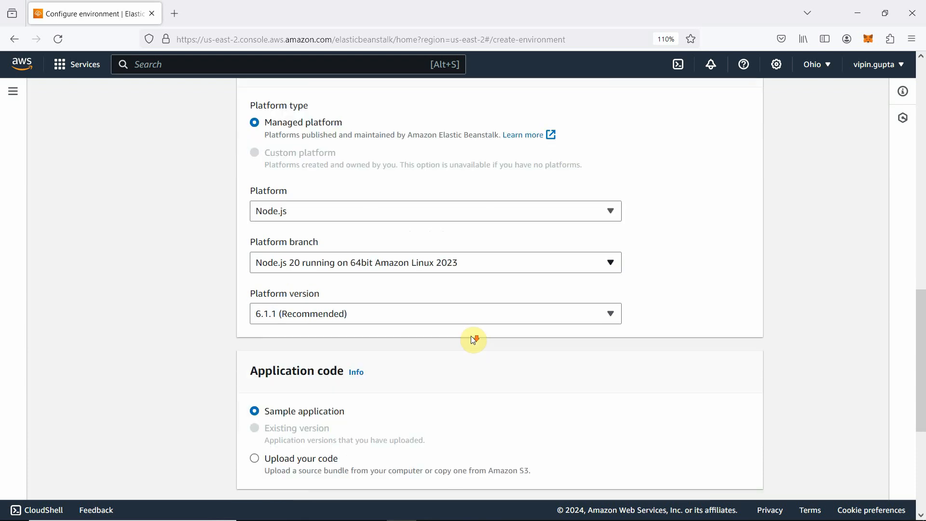
scroll(472, 338, down, 2)
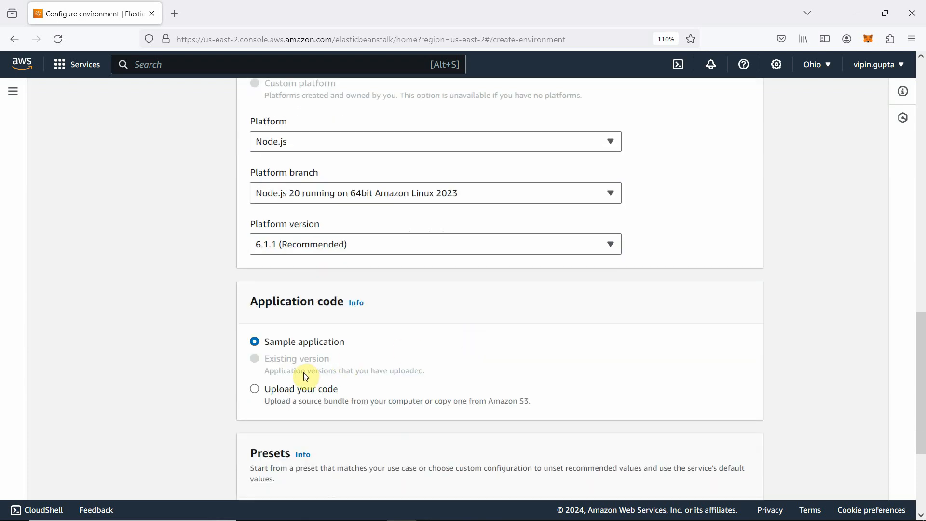
click(253, 391)
scroll(344, 455, down, 2)
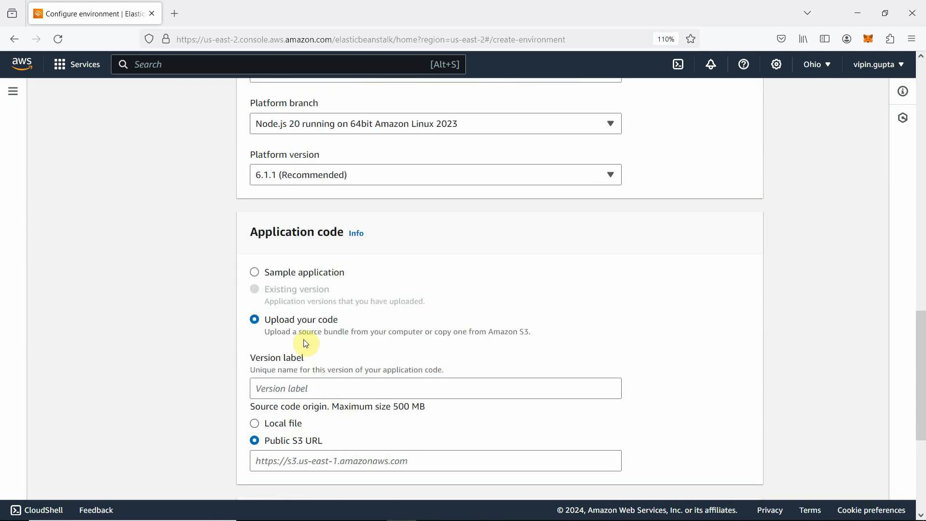
click(254, 272)
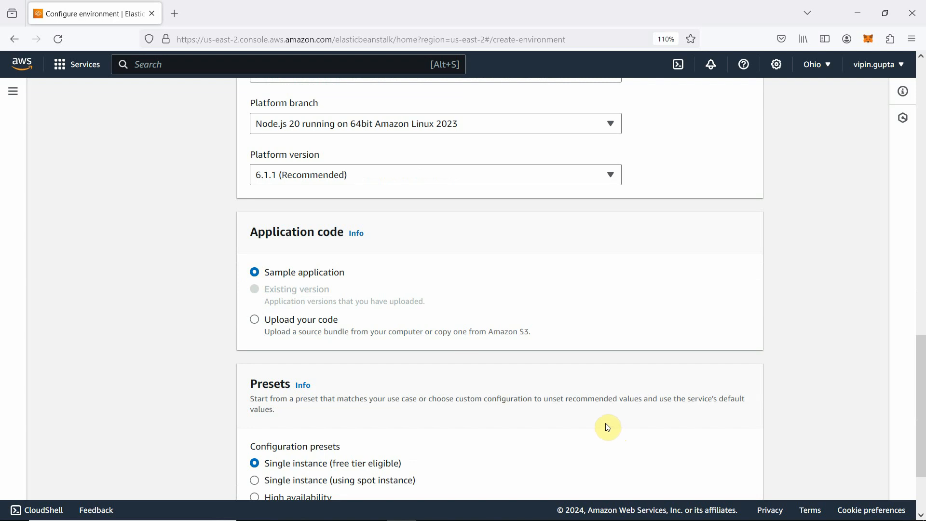
Step: Keep the Single instance (free tier eligible) configuration preset and continue to the service access settings
scroll(620, 407, down, 3)
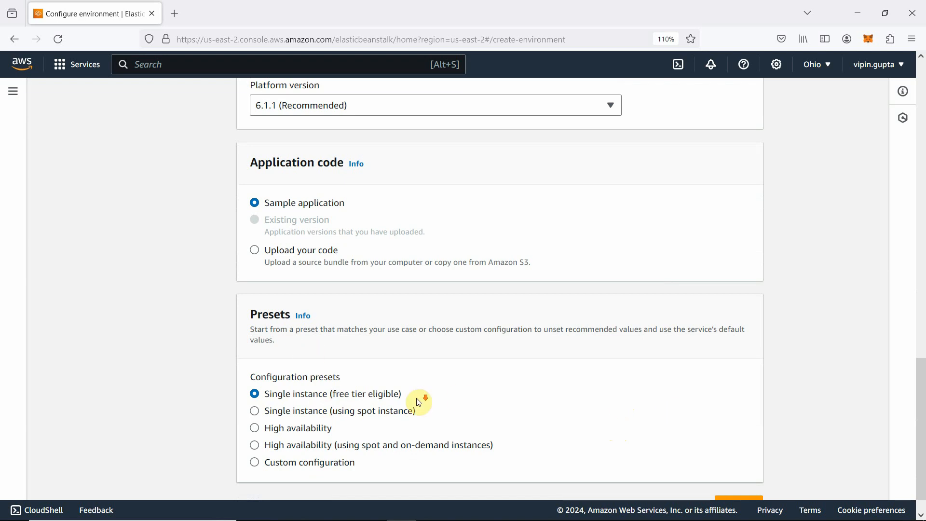
scroll(420, 400, down, 1)
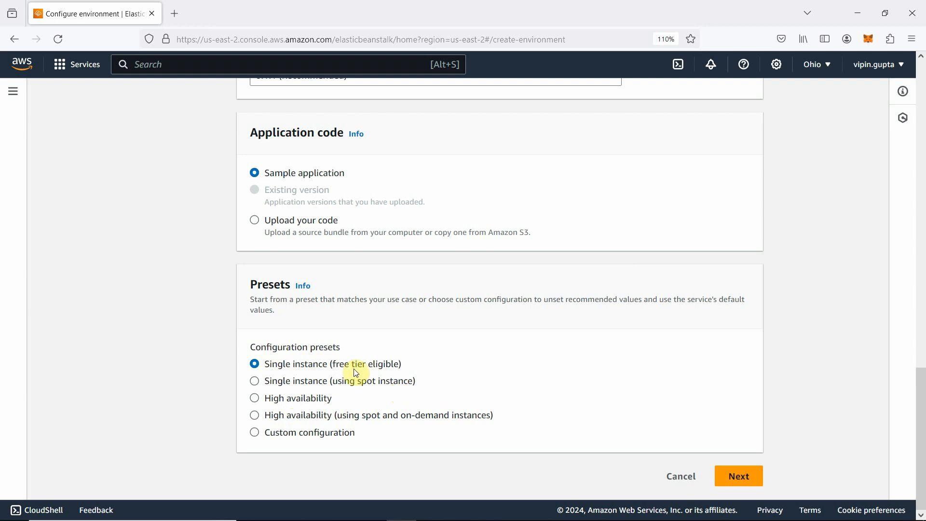
click(740, 476)
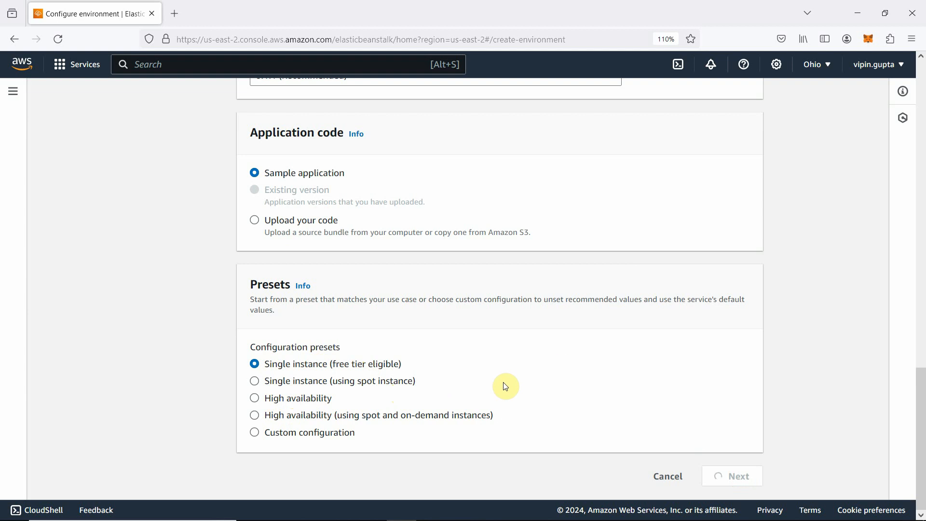
scroll(598, 347, up, 4)
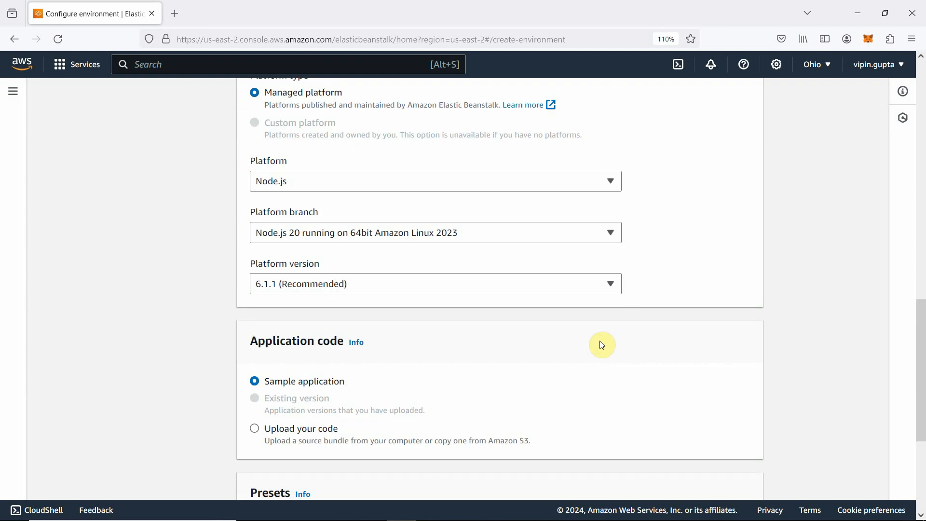
scroll(602, 345, up, 7)
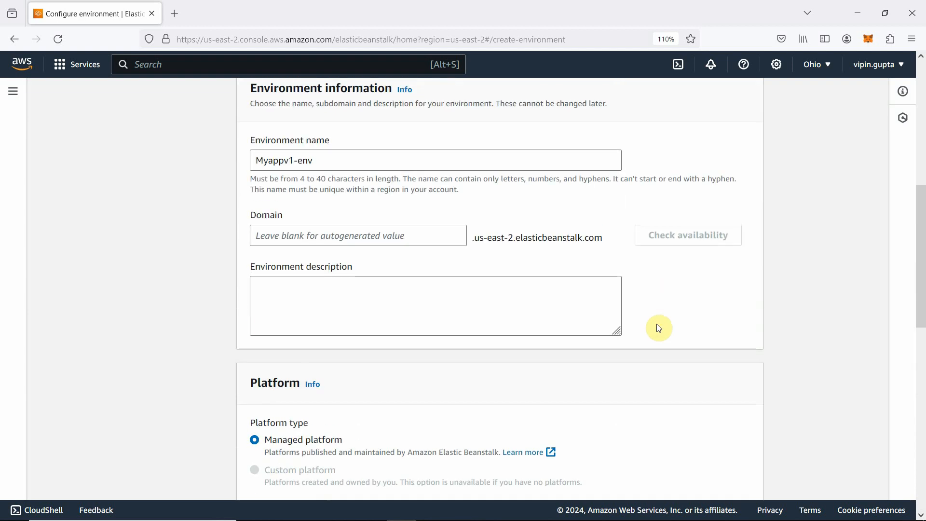
scroll(658, 328, up, 4)
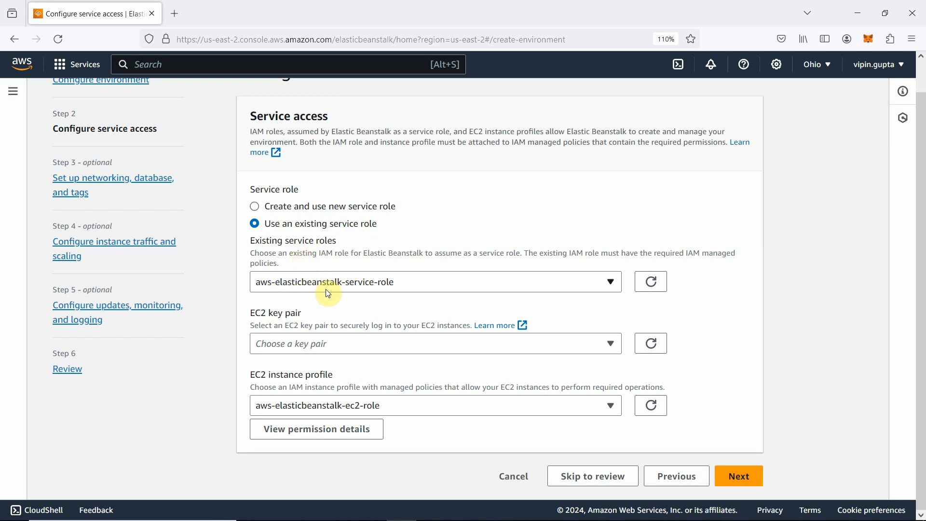
Step: Keep aws-elasticbeanstalk-service-role as the service role, choose ohio-key as the EC2 key pair, and continue to the networking settings
click(404, 285)
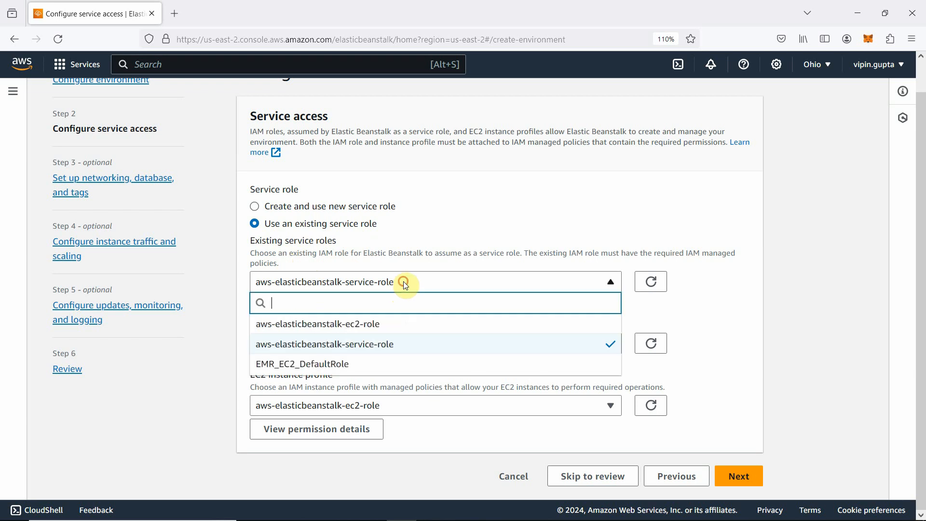
click(405, 286)
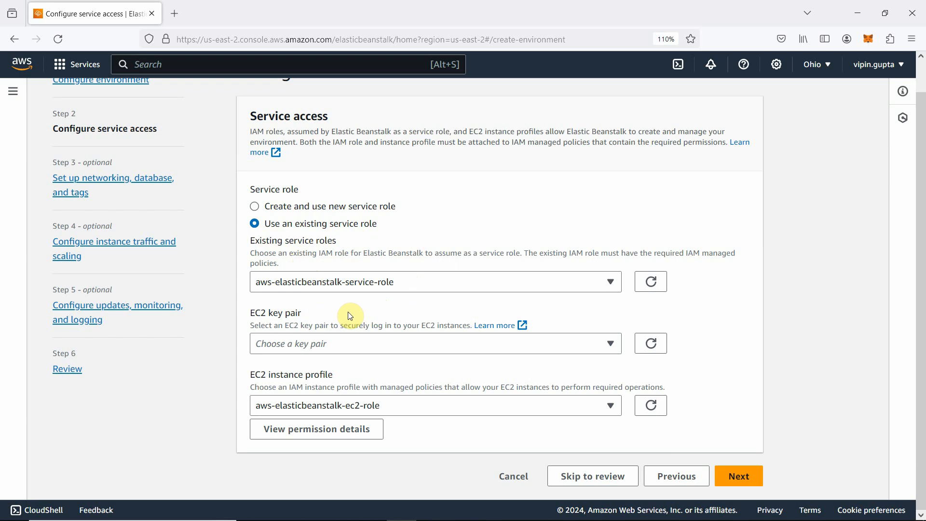
click(357, 351)
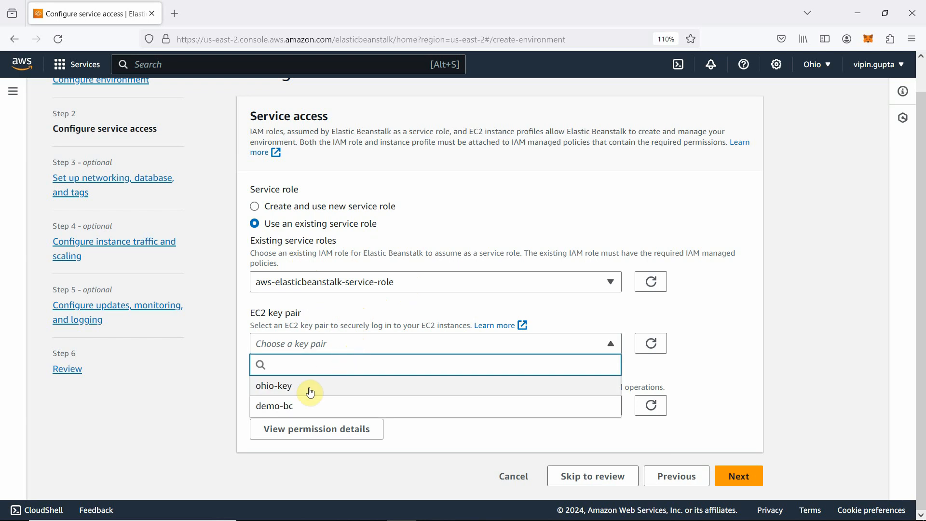
click(311, 391)
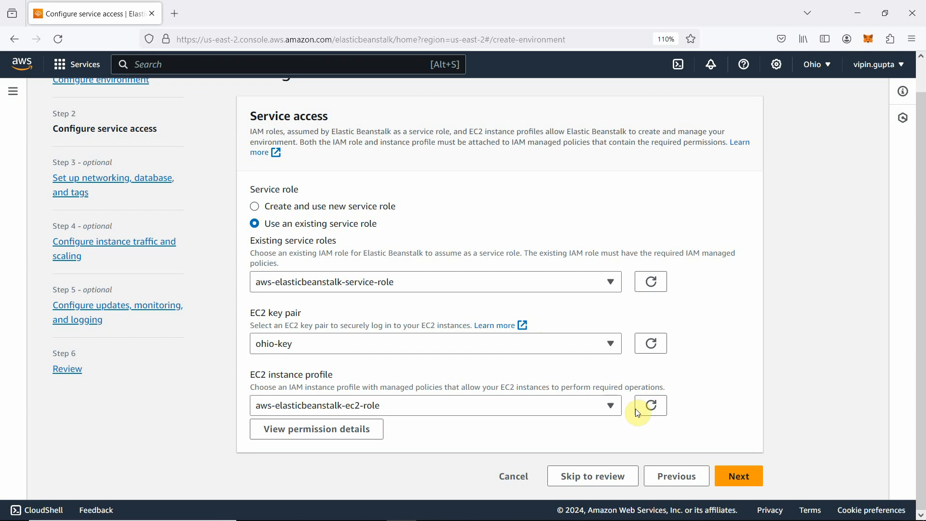
click(743, 479)
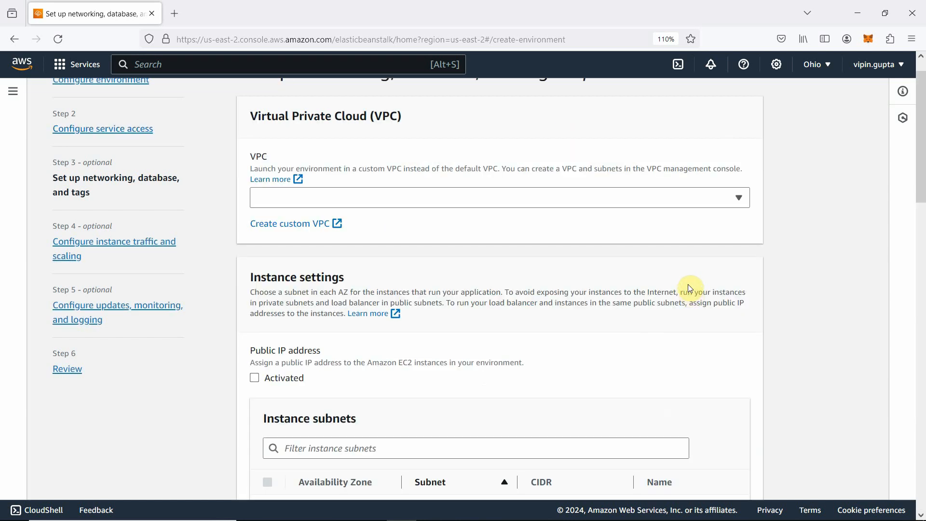
Step: Choose vpc-fee37a95 as the environment's VPC and select the us-east-2a subnet for its instances
click(326, 206)
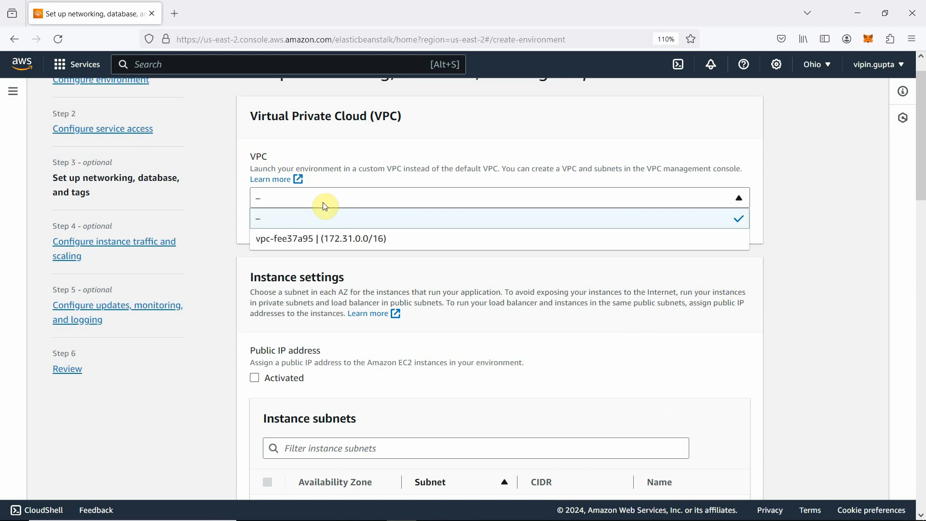
click(326, 243)
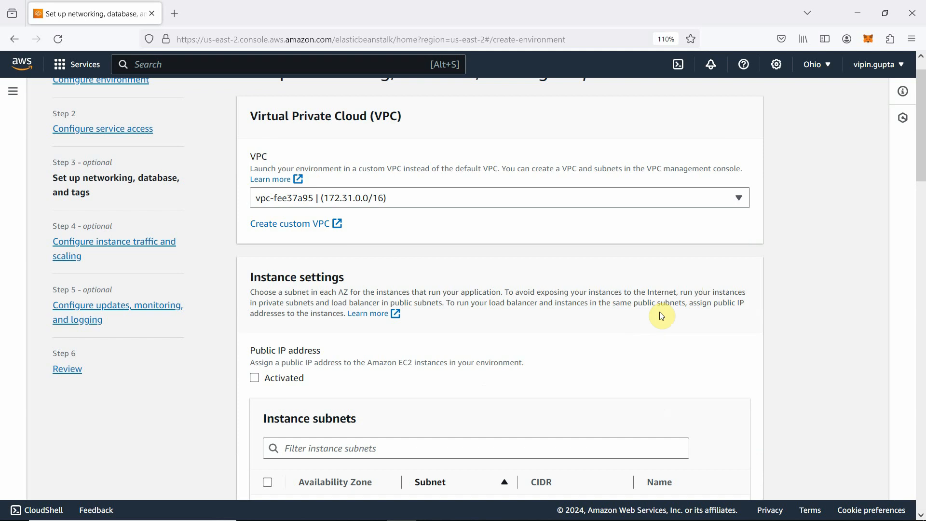
scroll(635, 333, down, 2)
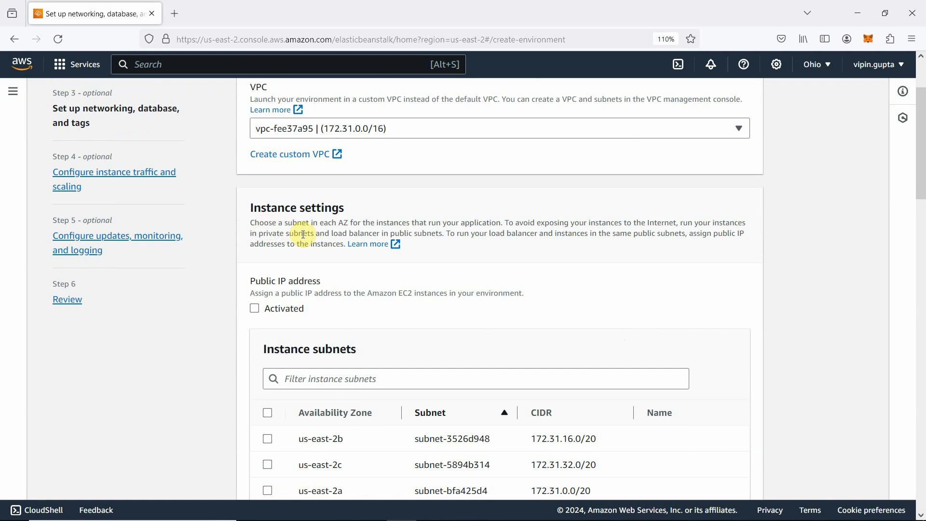
scroll(315, 241, down, 2)
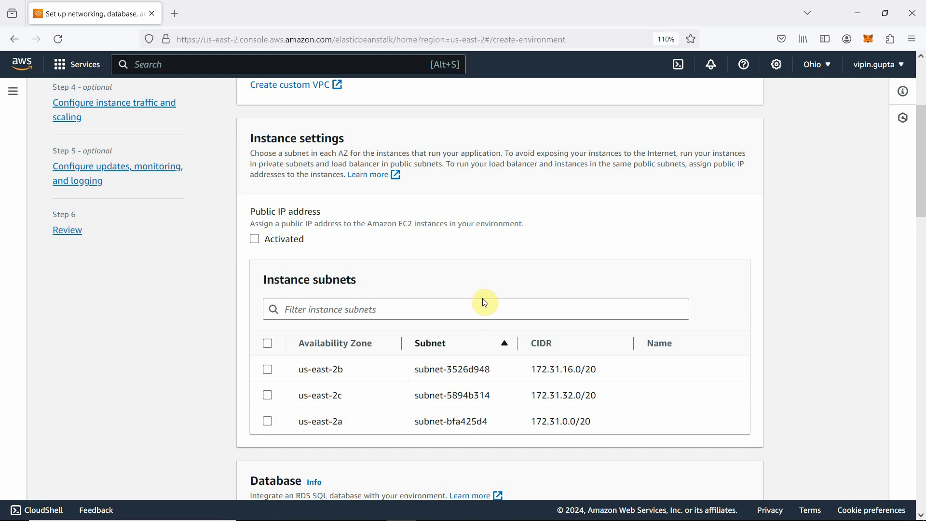
click(268, 422)
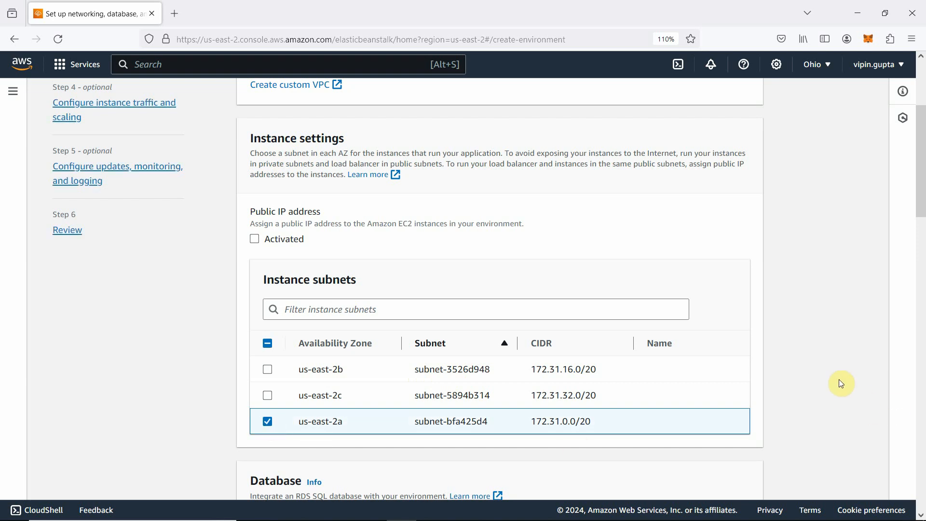
Step: Examine the database subnets and database settings, switching the database on and back off
scroll(840, 380, down, 3)
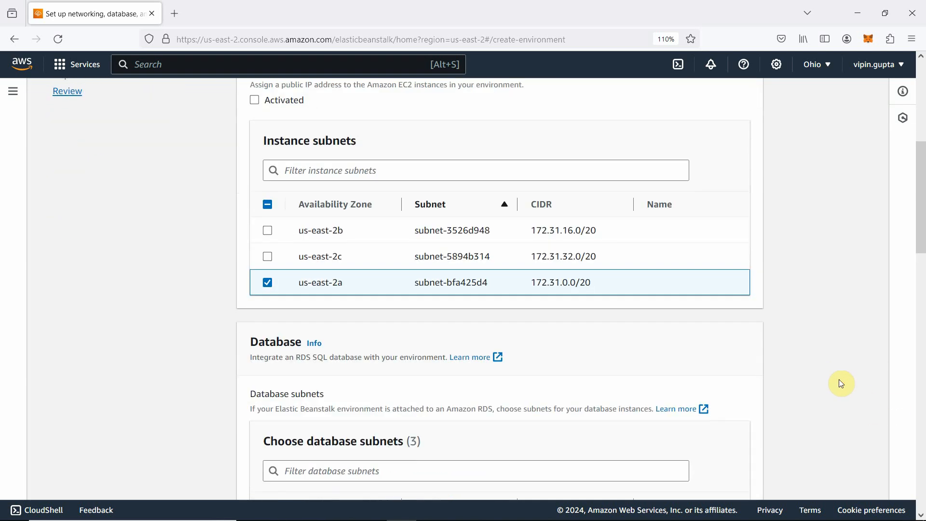
scroll(842, 383, up, 1)
scroll(841, 384, down, 4)
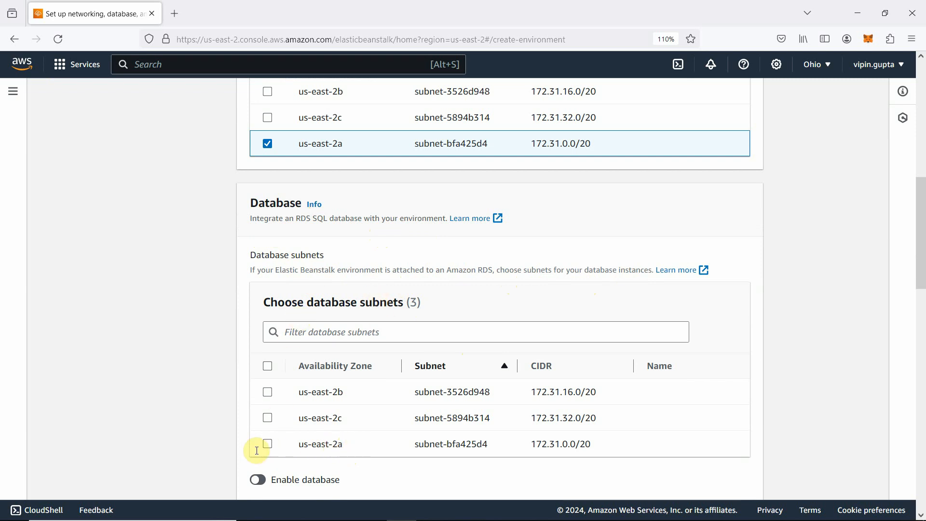
scroll(606, 395, down, 4)
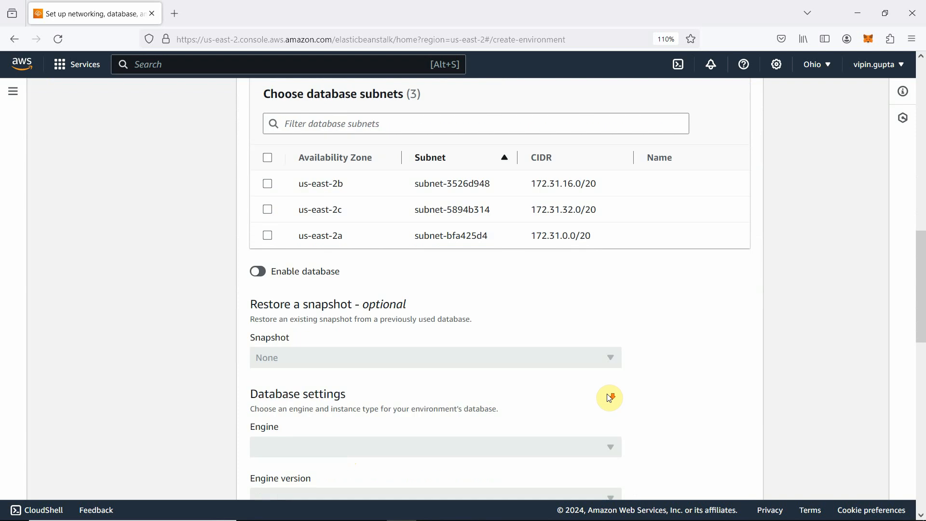
scroll(609, 399, down, 1)
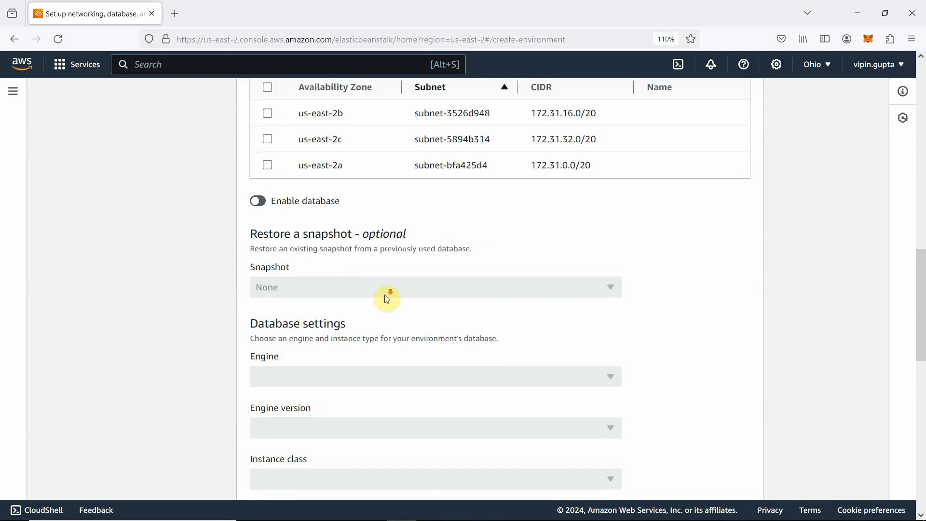
scroll(386, 297, down, 2)
scroll(329, 257, down, 1)
scroll(331, 260, up, 2)
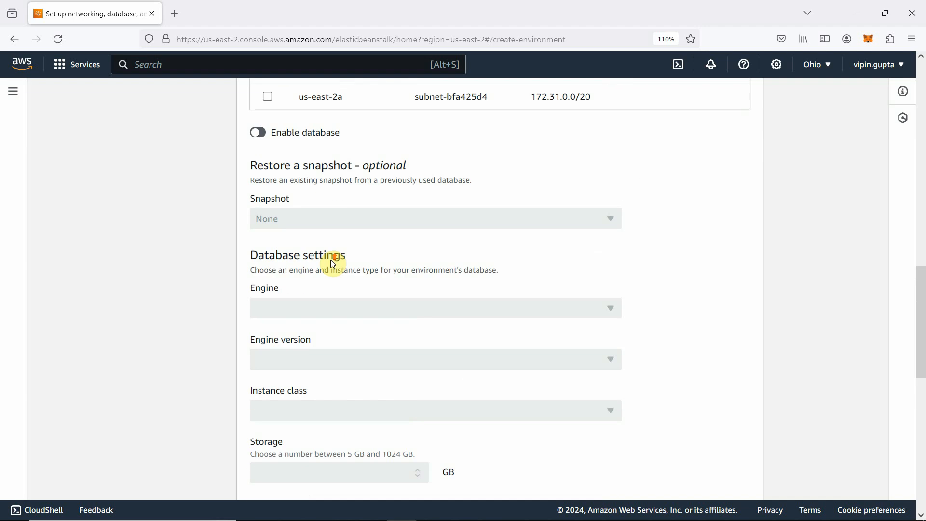
click(262, 133)
click(257, 134)
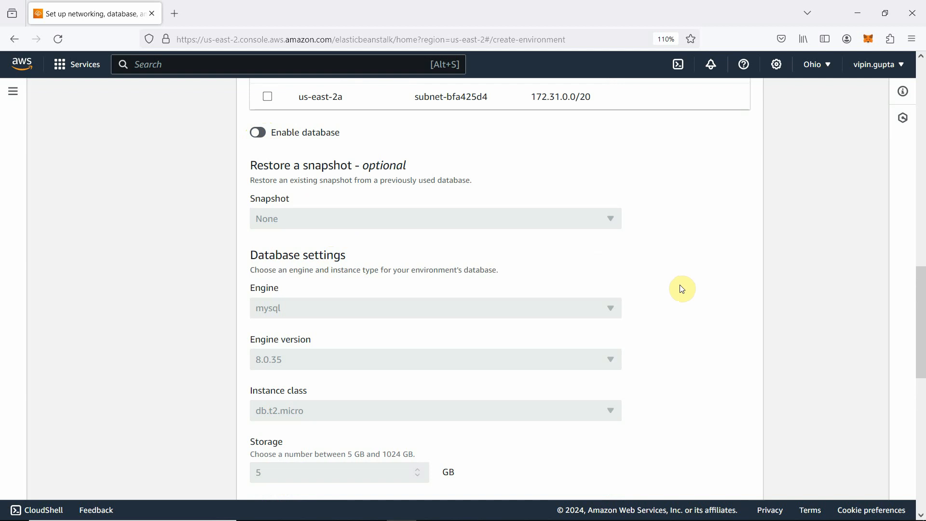
Step: Leave the database disabled and the tags empty, and continue to the instance traffic and scaling settings
scroll(681, 289, down, 8)
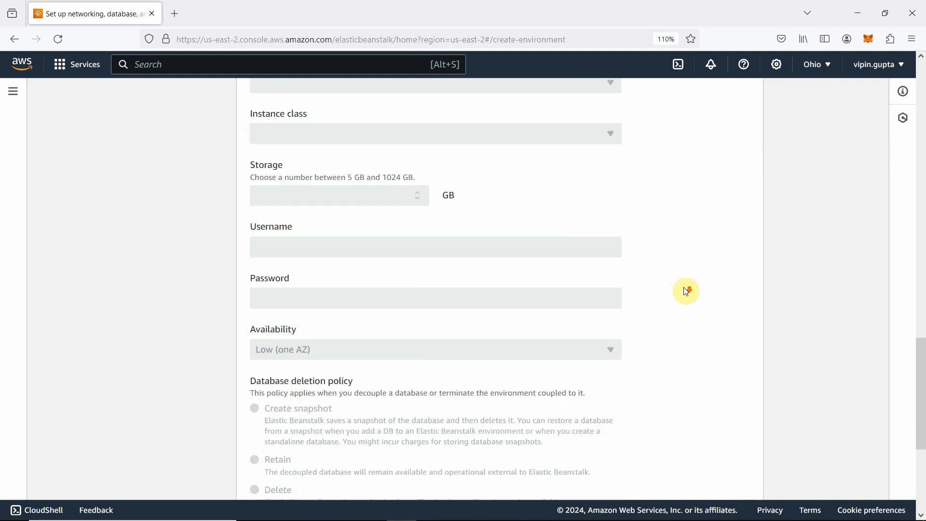
scroll(686, 291, down, 2)
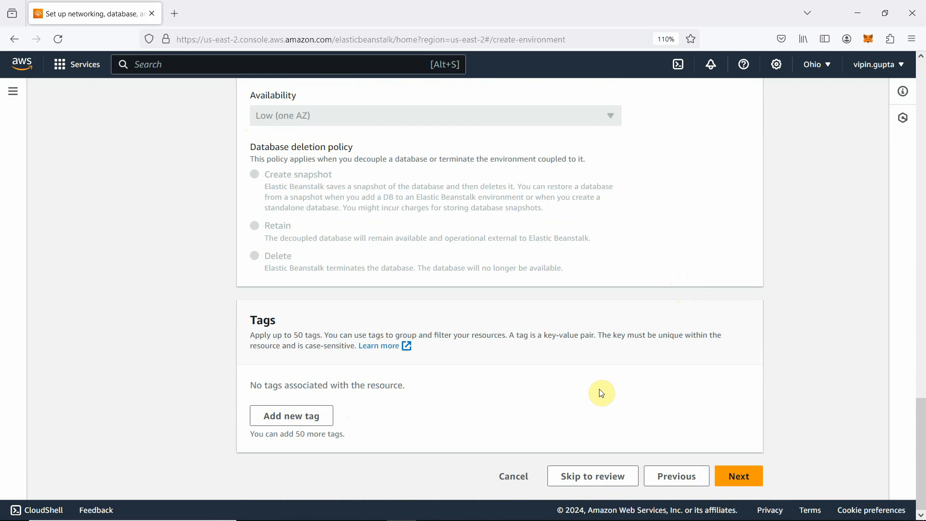
click(731, 481)
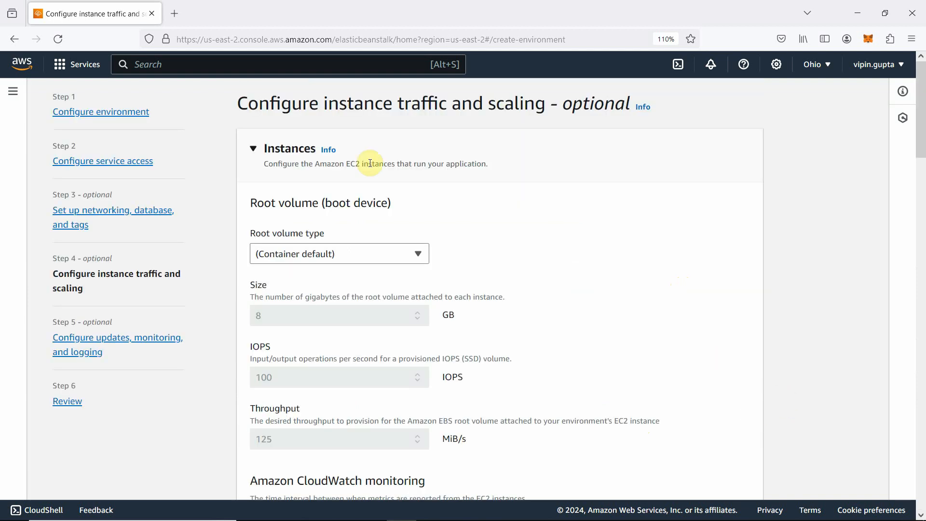
Step: Select the default EC2 security group for the environment's instances
scroll(554, 299, down, 2)
scroll(553, 299, down, 3)
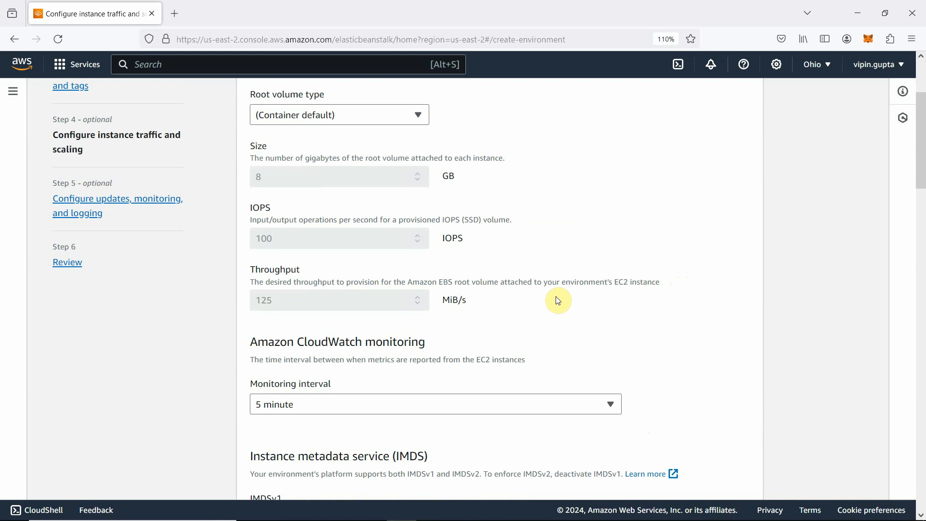
scroll(559, 300, down, 3)
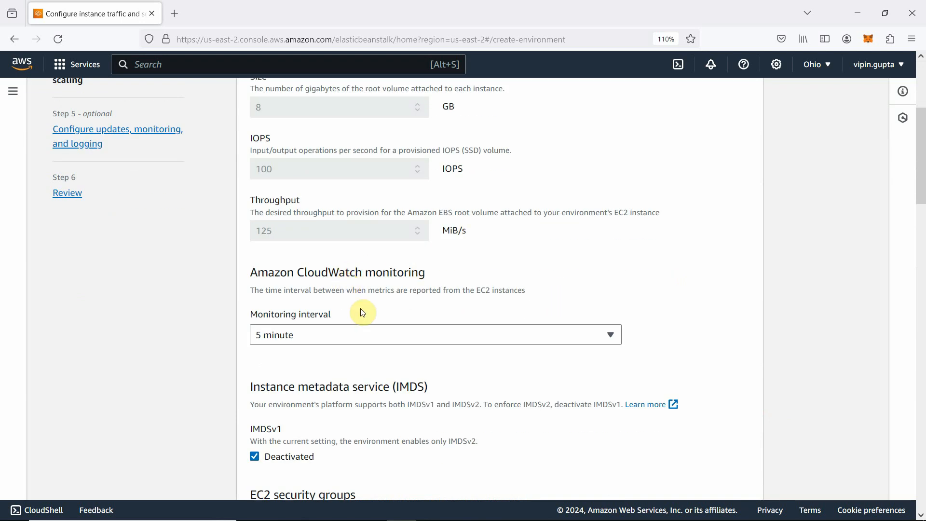
scroll(407, 379, down, 5)
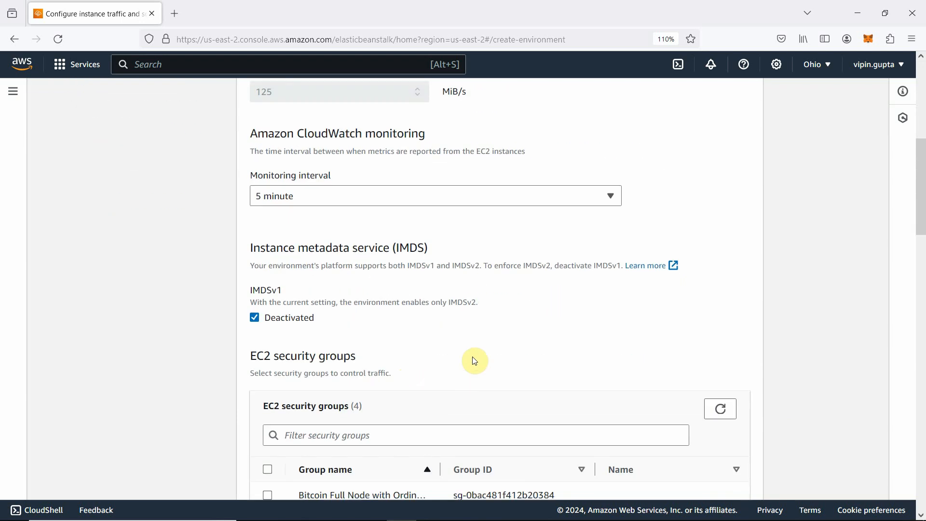
scroll(475, 361, down, 2)
scroll(473, 357, down, 2)
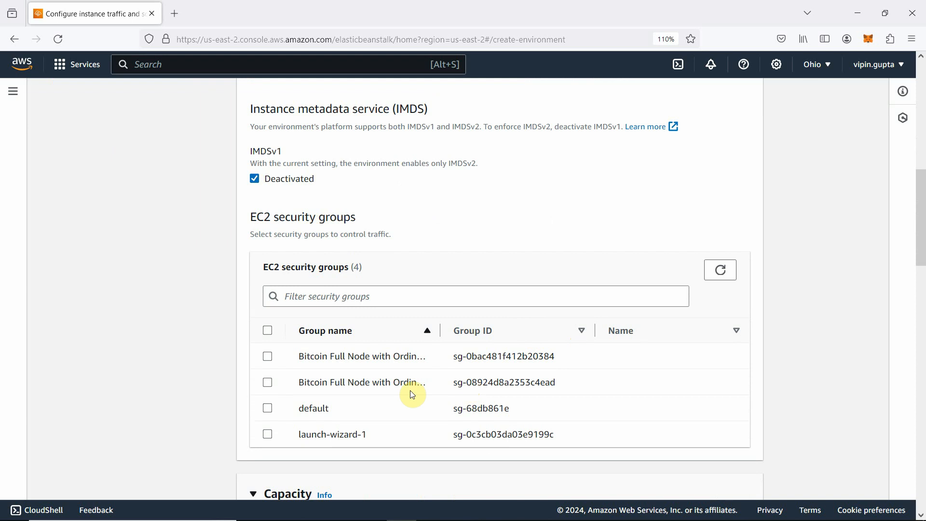
click(268, 408)
scroll(627, 424, down, 3)
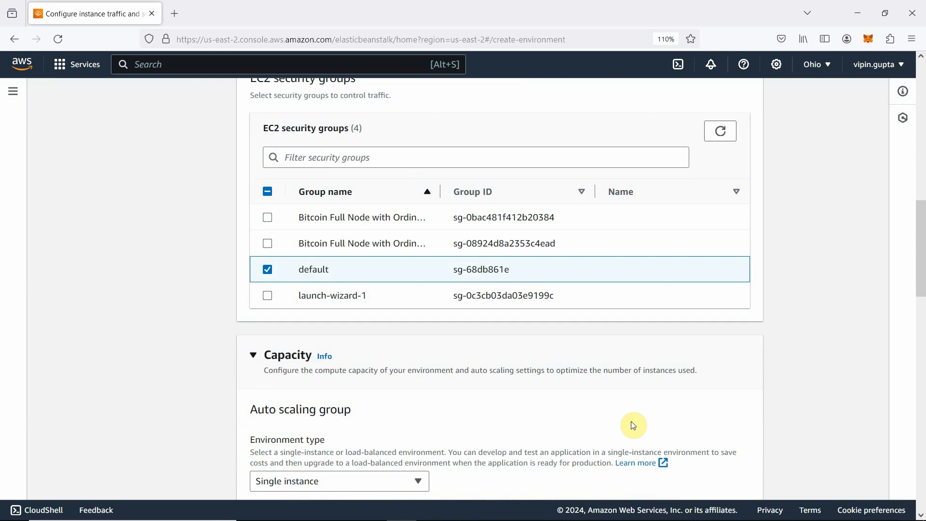
scroll(640, 403, up, 3)
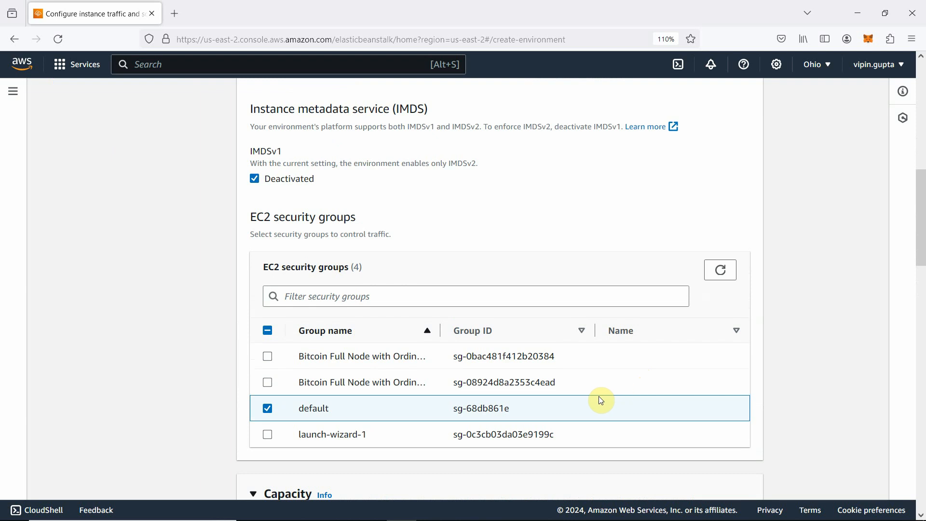
scroll(783, 372, down, 2)
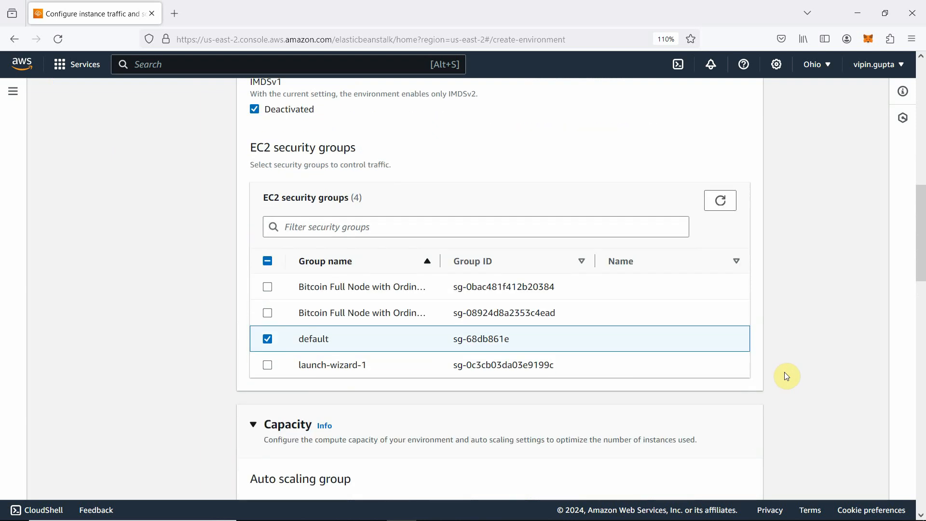
Step: Try the Load balanced environment type in the capacity settings and return it to Single instance
scroll(786, 376, down, 4)
scroll(786, 376, down, 2)
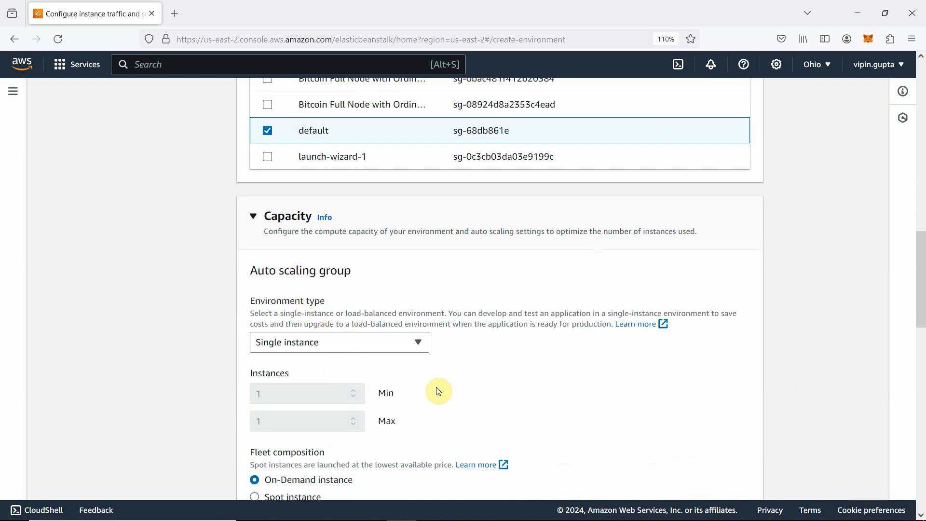
scroll(436, 388, down, 2)
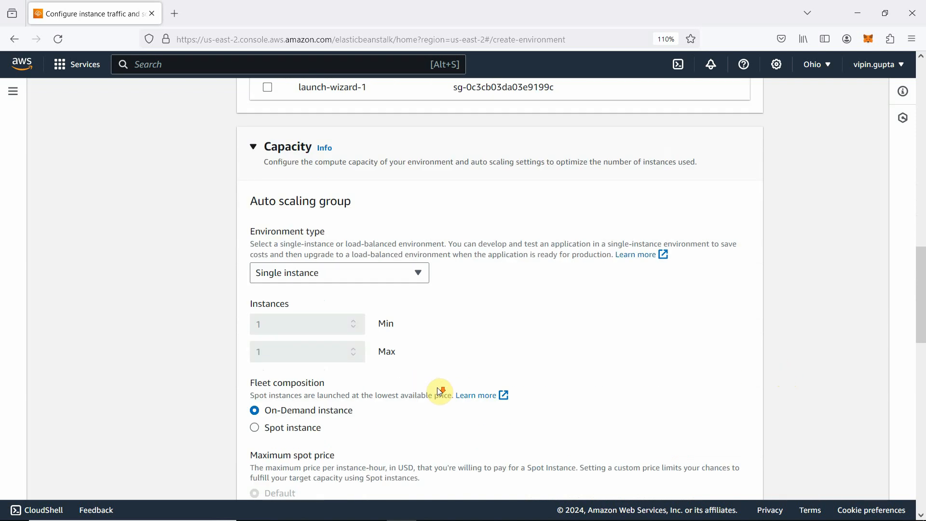
click(361, 281)
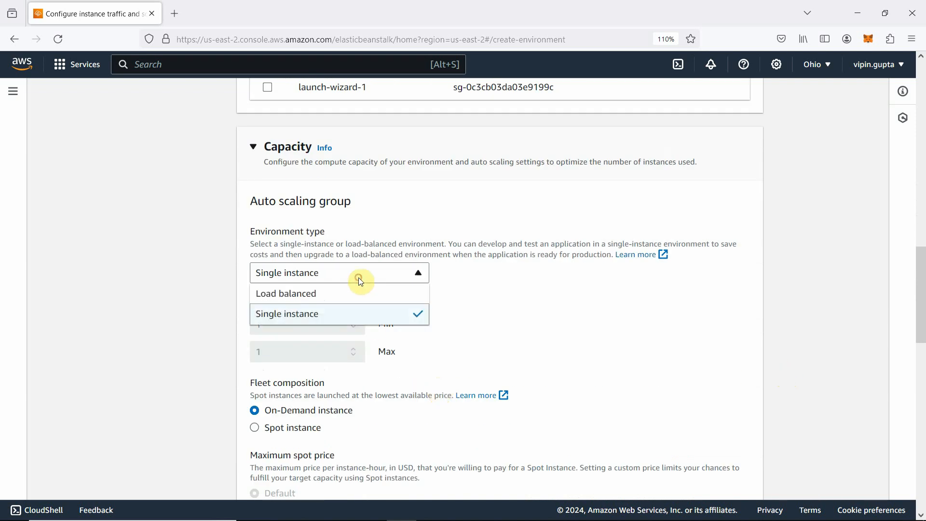
click(334, 300)
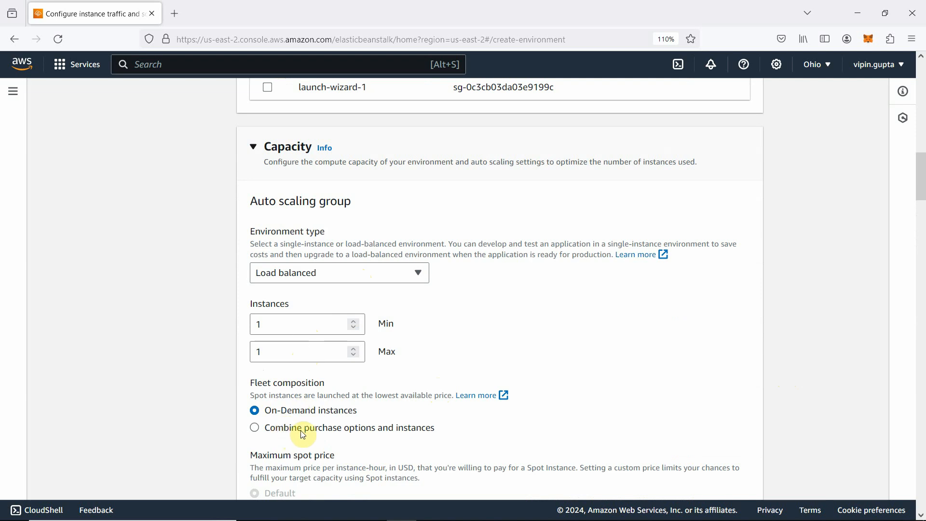
scroll(301, 436, down, 3)
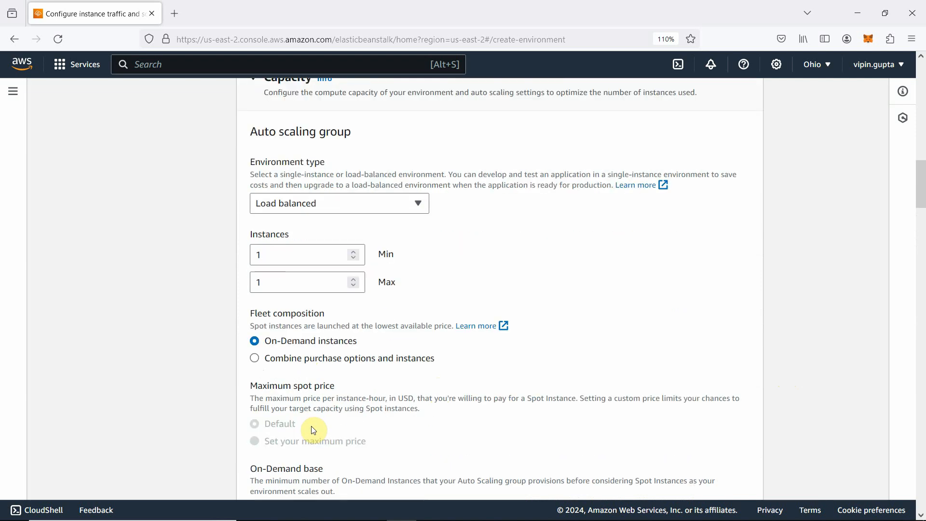
scroll(313, 430, up, 9)
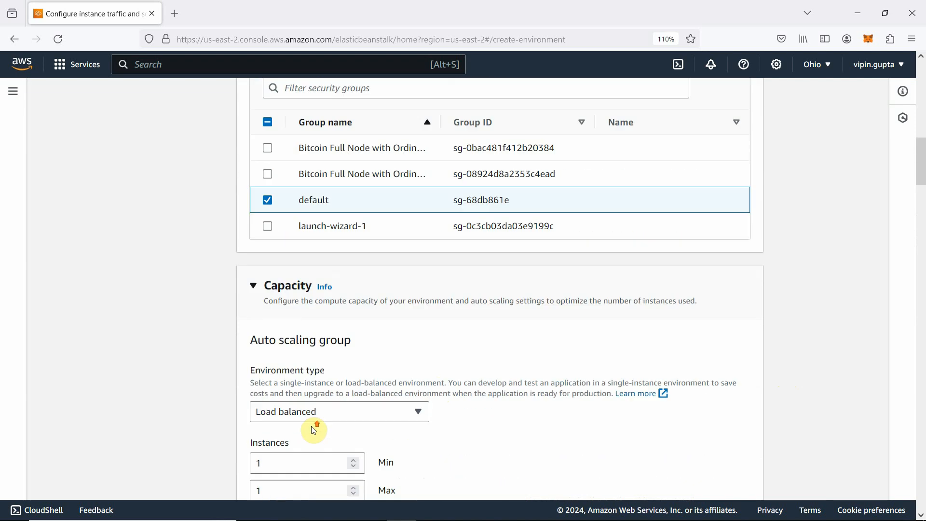
click(366, 419)
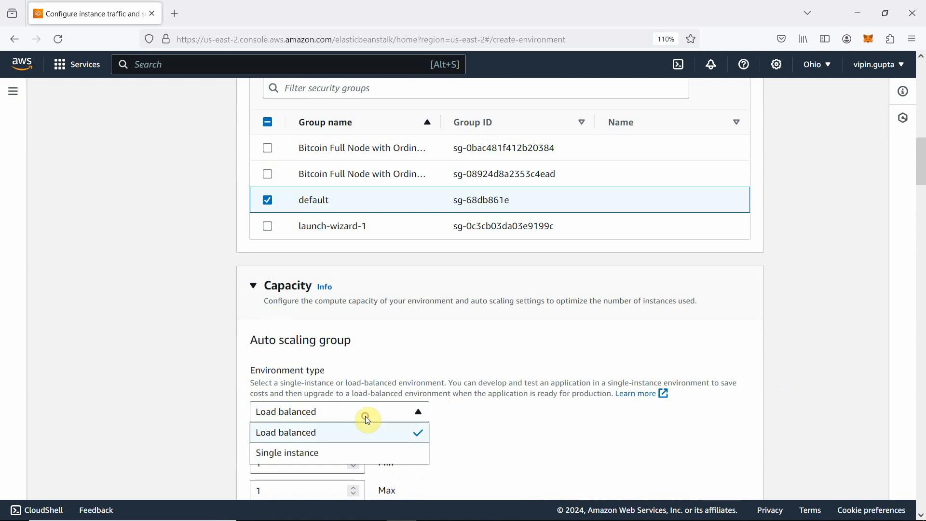
click(299, 453)
Step: Replace the t3.micro and t3.small instance types with t2.micro for the environment's fleet
scroll(554, 449, down, 17)
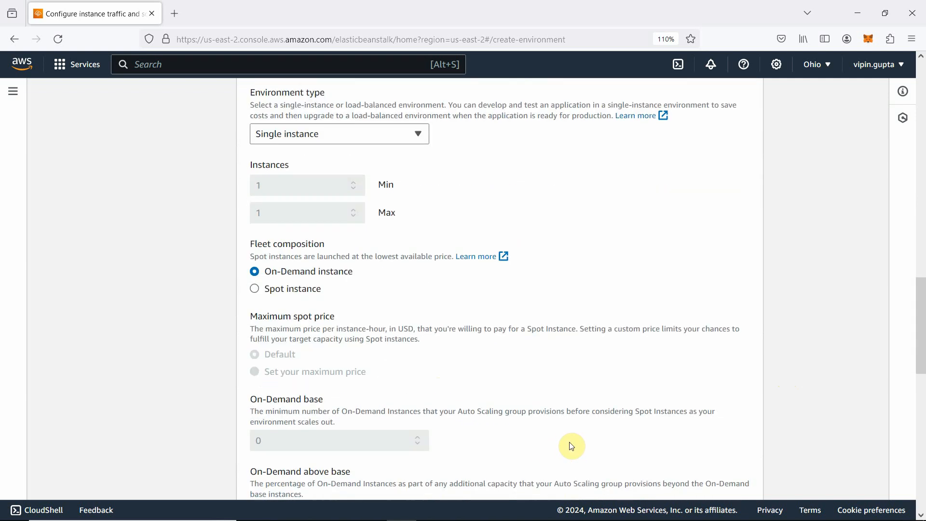
scroll(572, 446, down, 9)
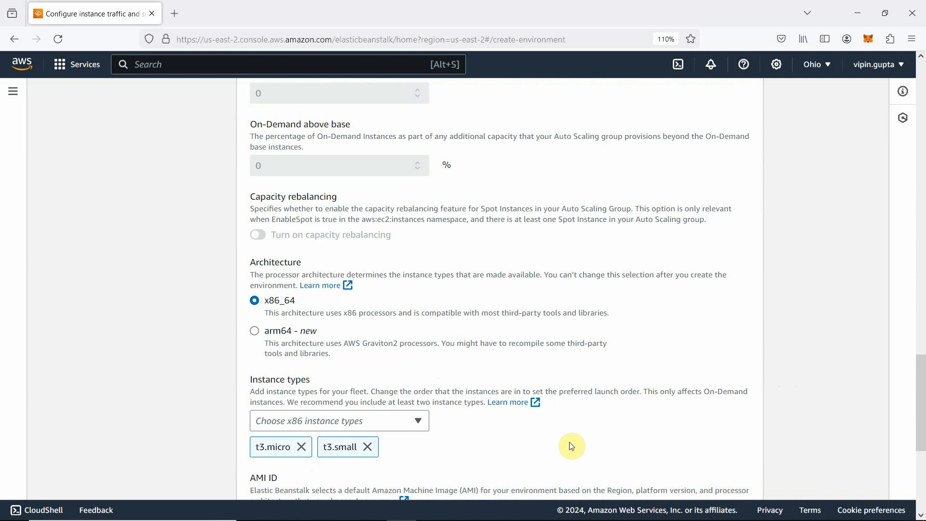
scroll(572, 446, down, 3)
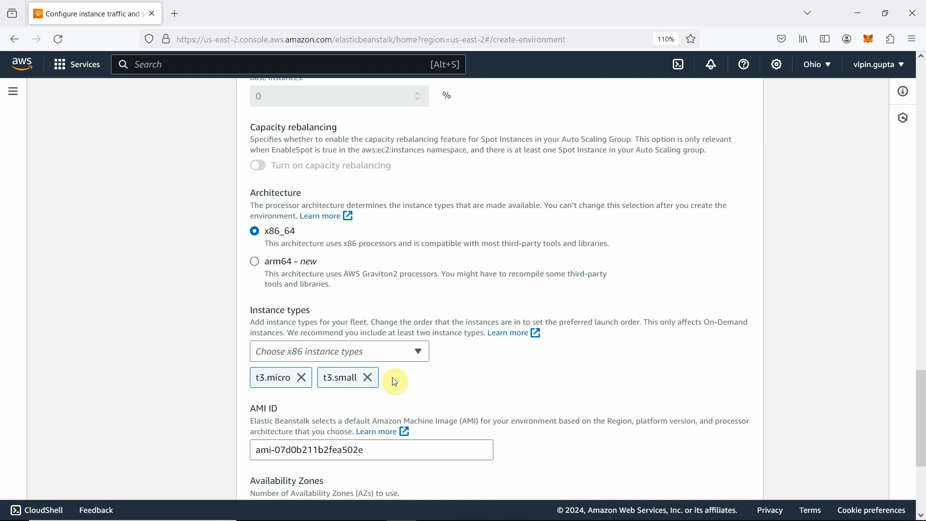
click(368, 378)
click(301, 378)
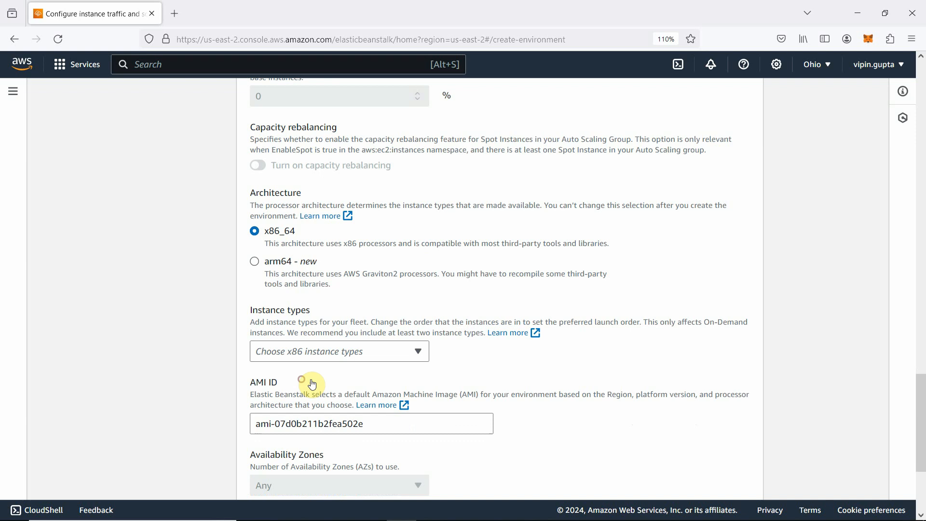
click(419, 353)
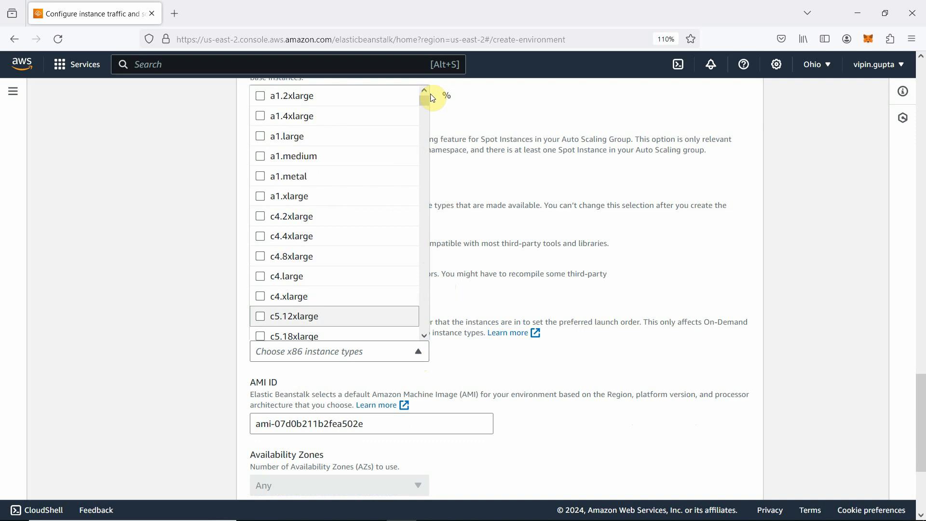
drag(424, 97, 437, 310)
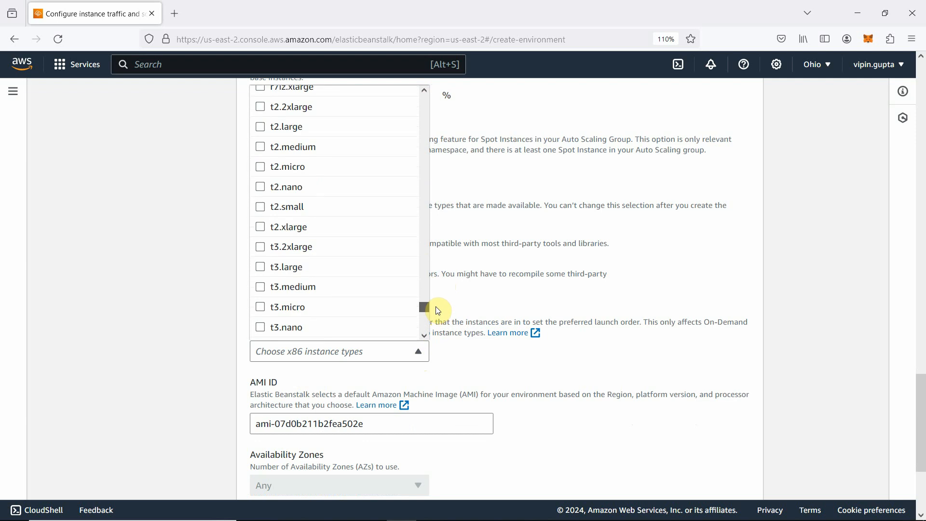
click(263, 175)
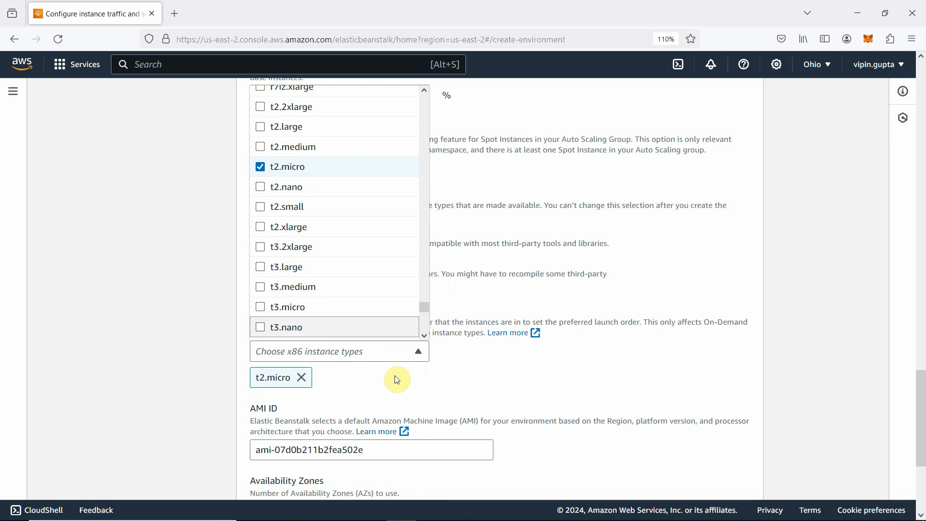
click(440, 393)
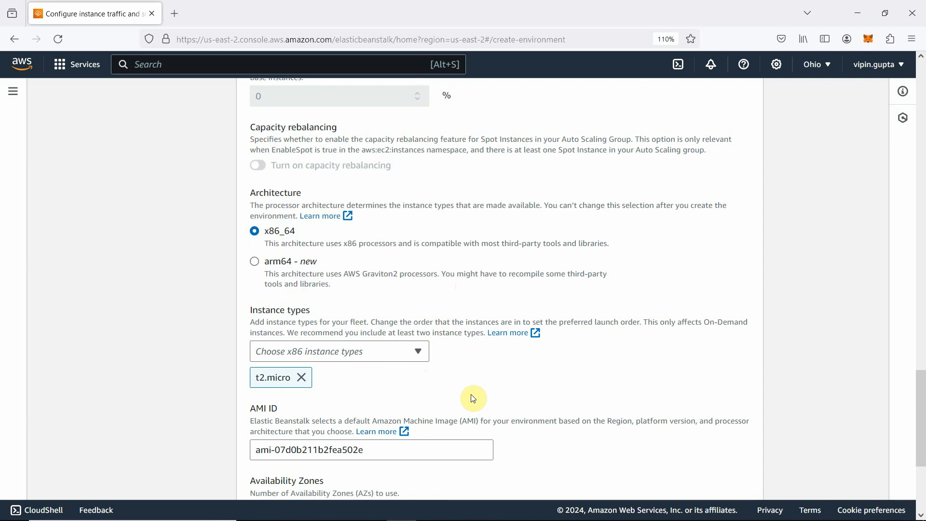
Step: Check the remaining capacity settings and continue to the updates, monitoring and logging configuration
scroll(473, 397, down, 3)
scroll(474, 398, down, 5)
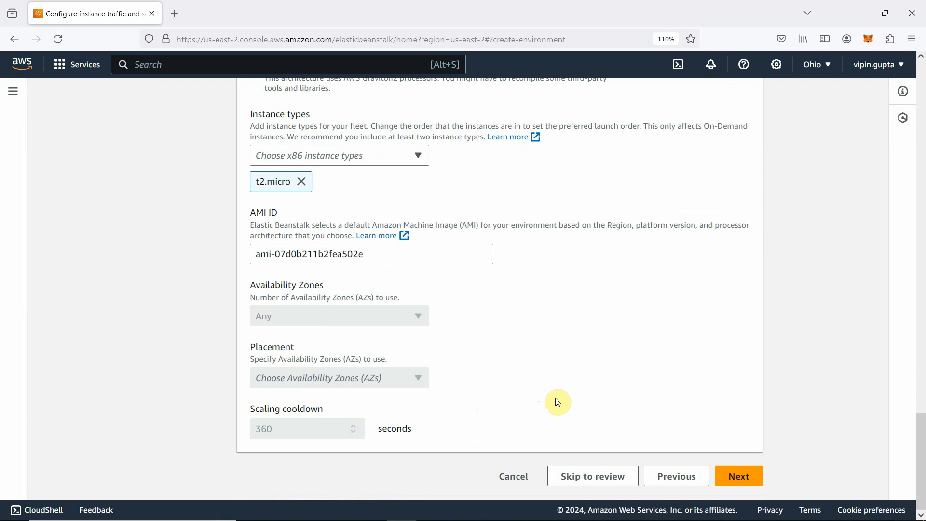
scroll(606, 368, up, 10)
scroll(609, 368, up, 10)
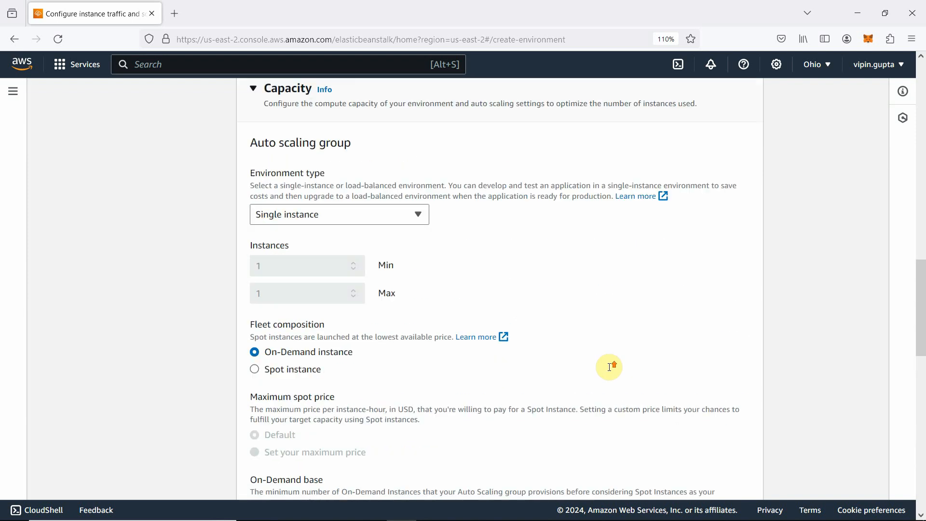
scroll(611, 367, down, 15)
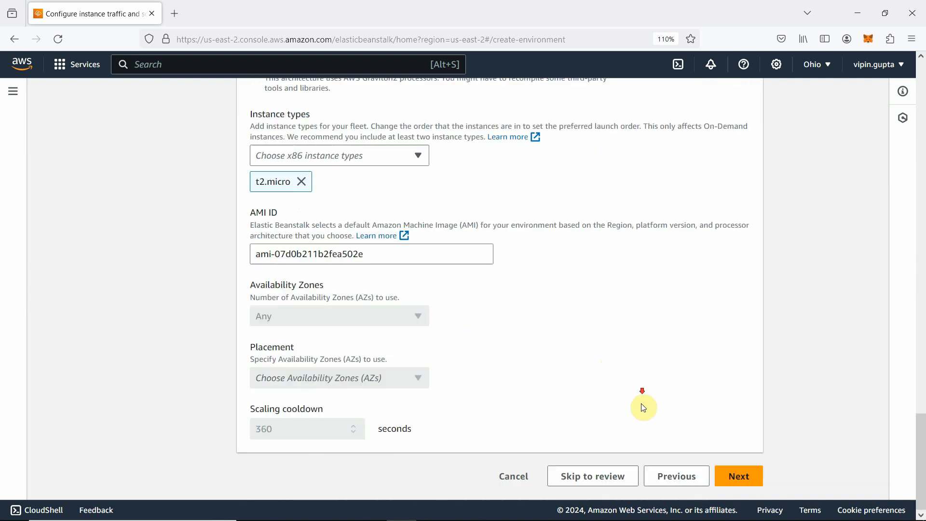
click(740, 480)
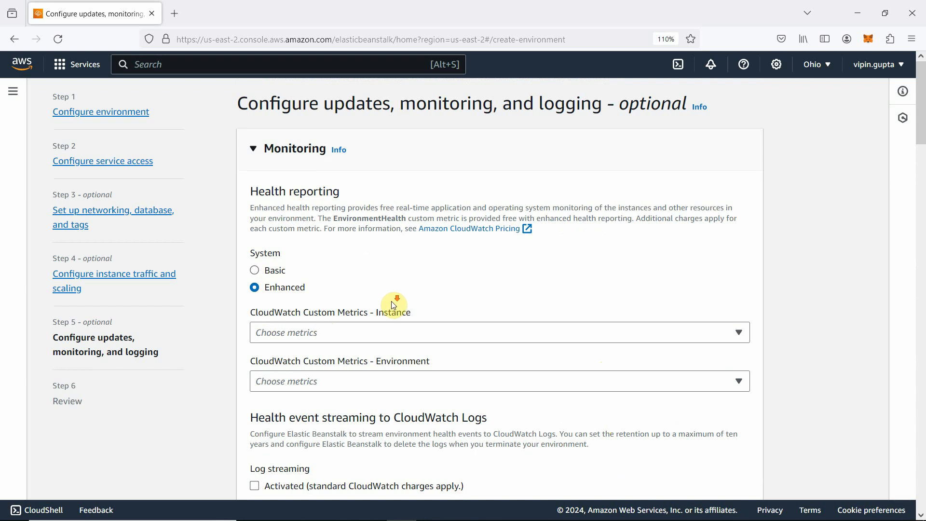
Step: Examine the monitoring, managed platform update and email notification settings and the available deployment policies
scroll(393, 304, down, 3)
scroll(401, 305, down, 6)
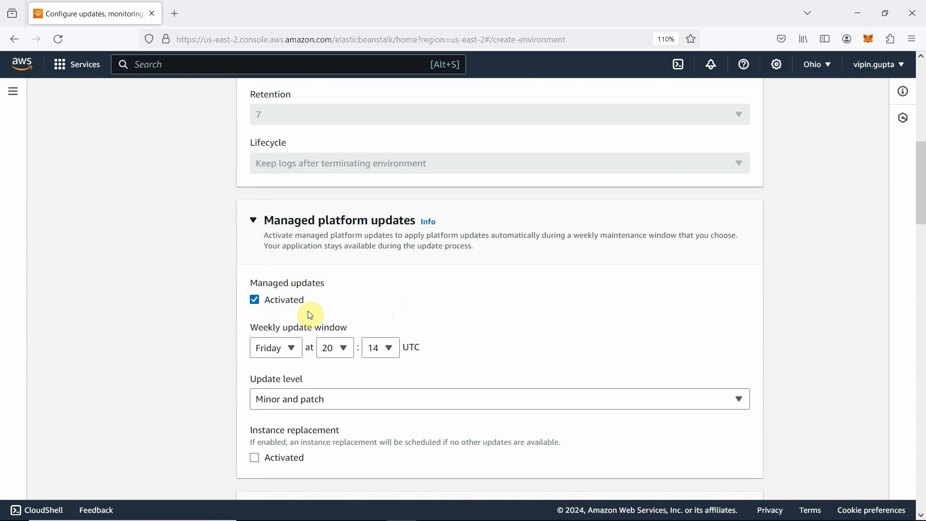
scroll(437, 332, down, 4)
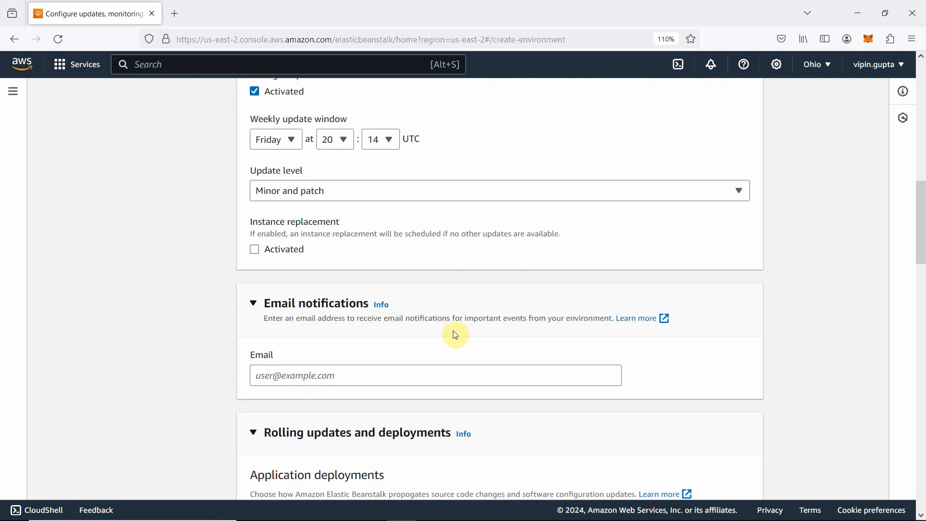
scroll(332, 378, down, 3)
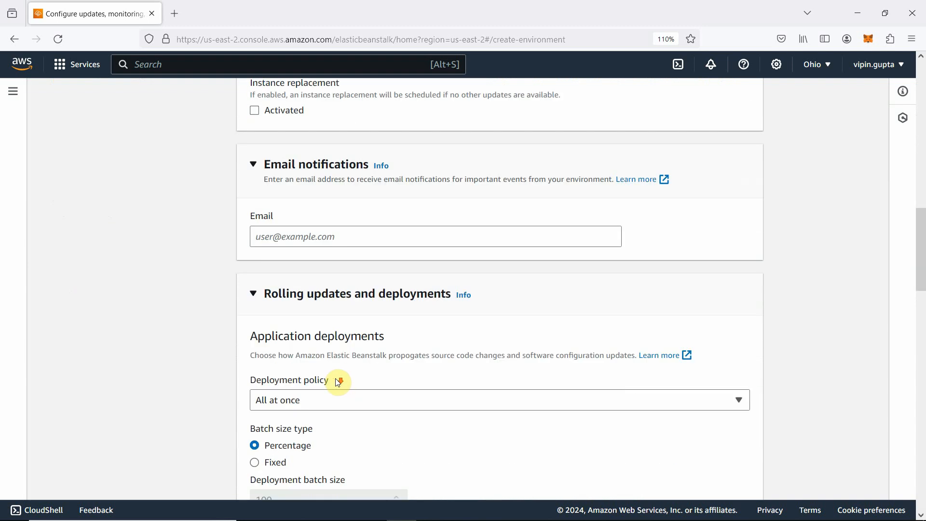
scroll(355, 366, down, 1)
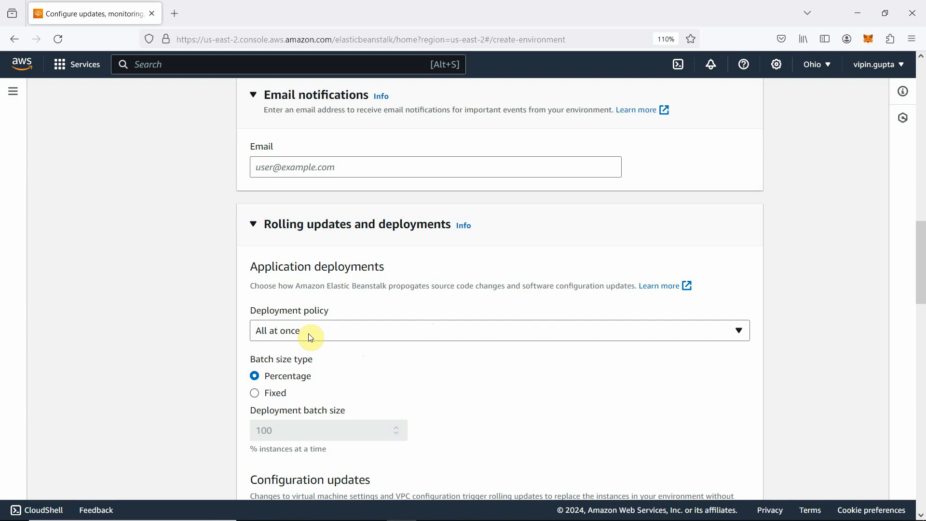
click(331, 334)
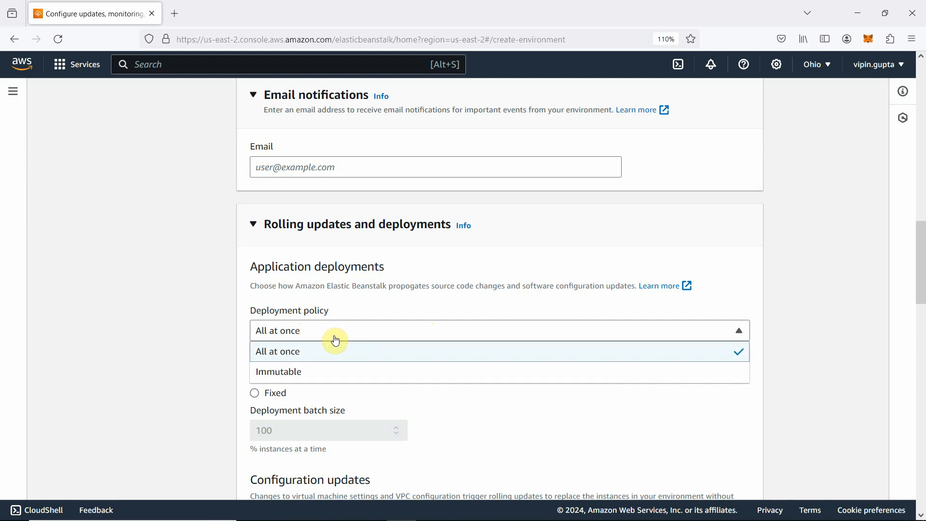
click(502, 427)
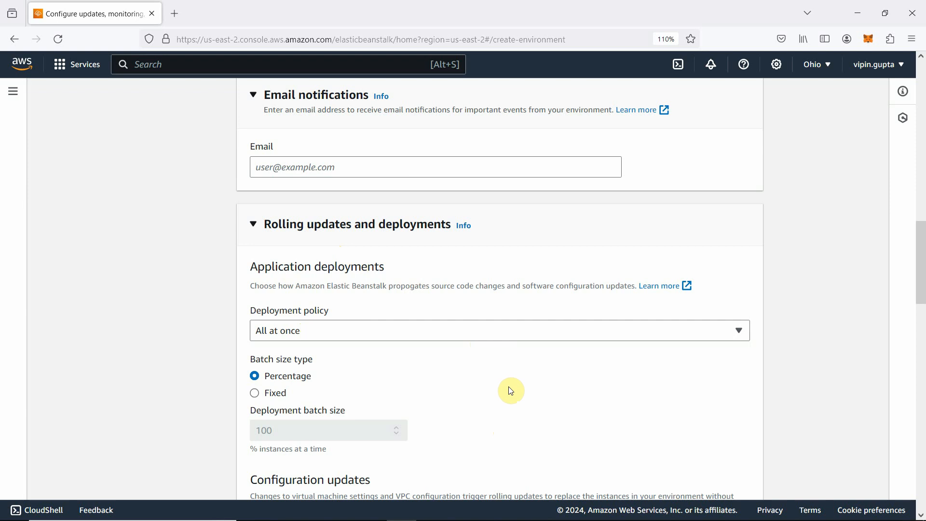
Step: Examine the configuration update, platform software and log settings, adding a blank environment property and removing it again
scroll(511, 386, down, 6)
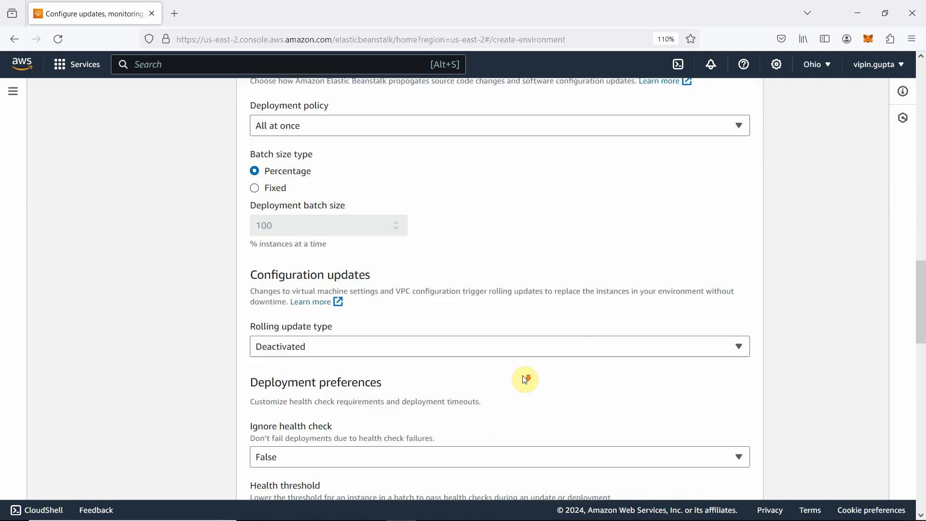
scroll(525, 379, down, 6)
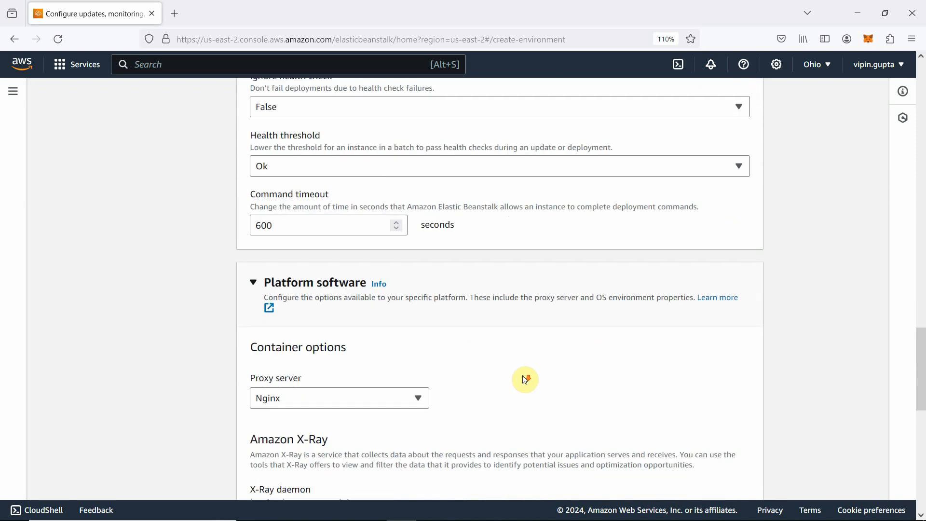
scroll(525, 379, down, 5)
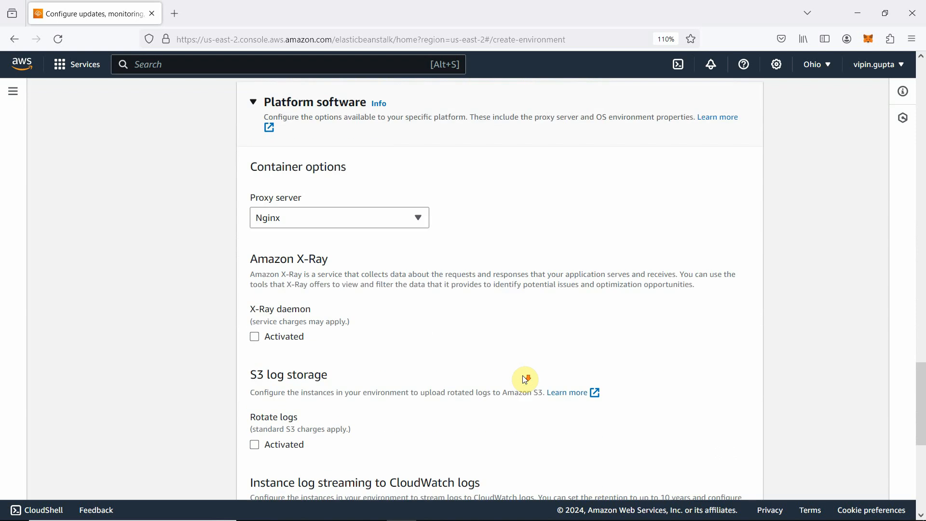
scroll(366, 270, down, 4)
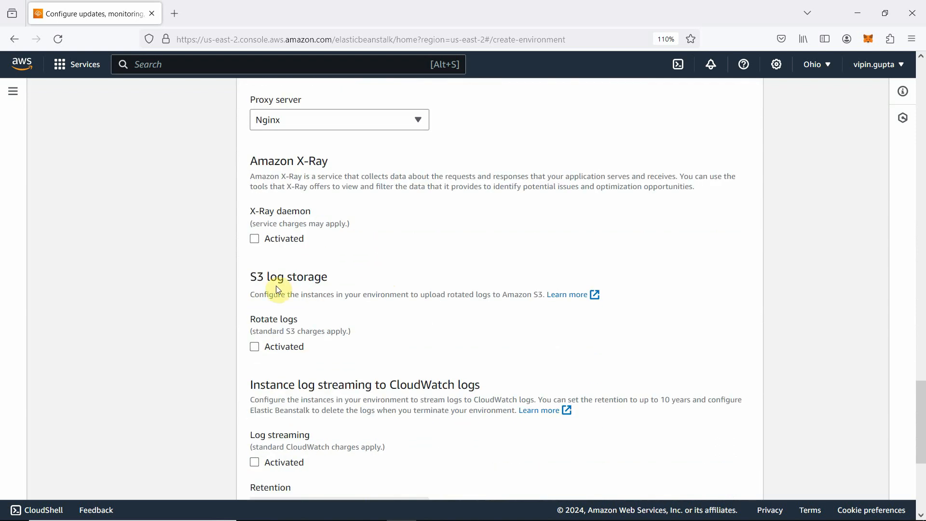
scroll(414, 295, down, 3)
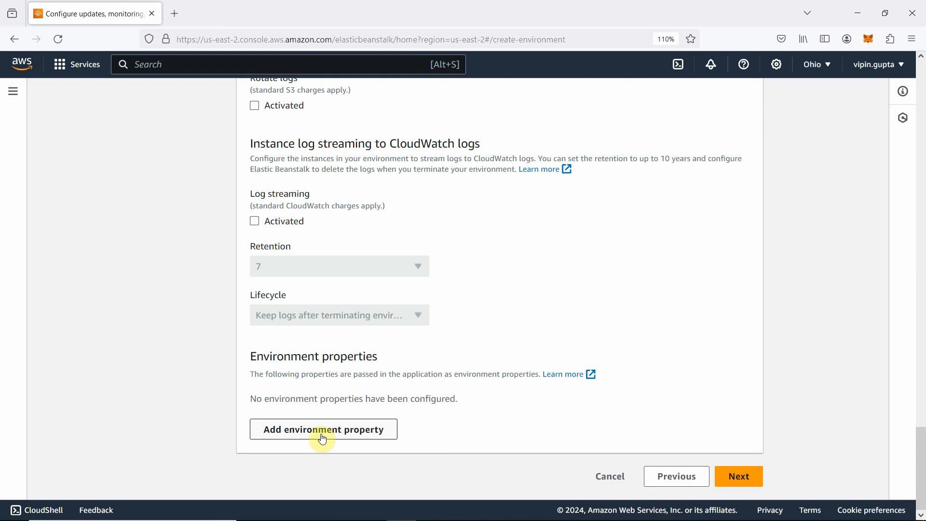
click(292, 435)
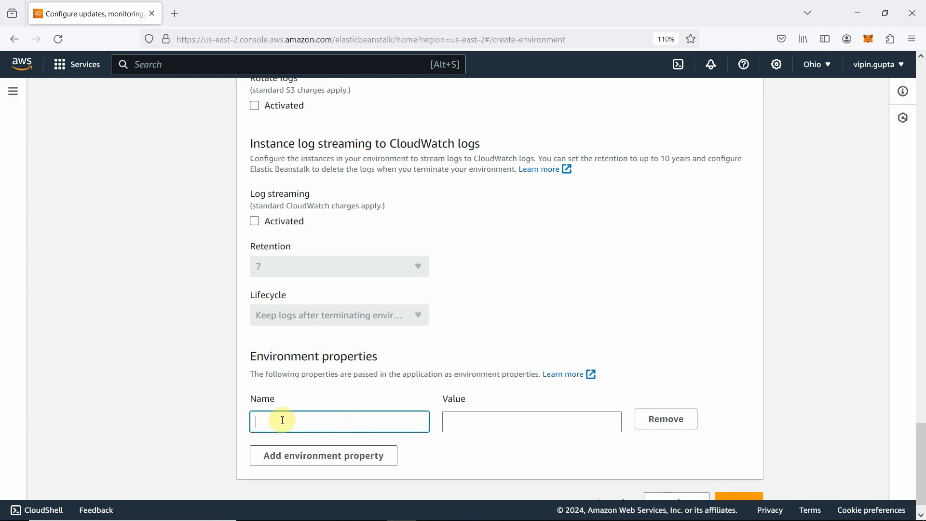
click(643, 421)
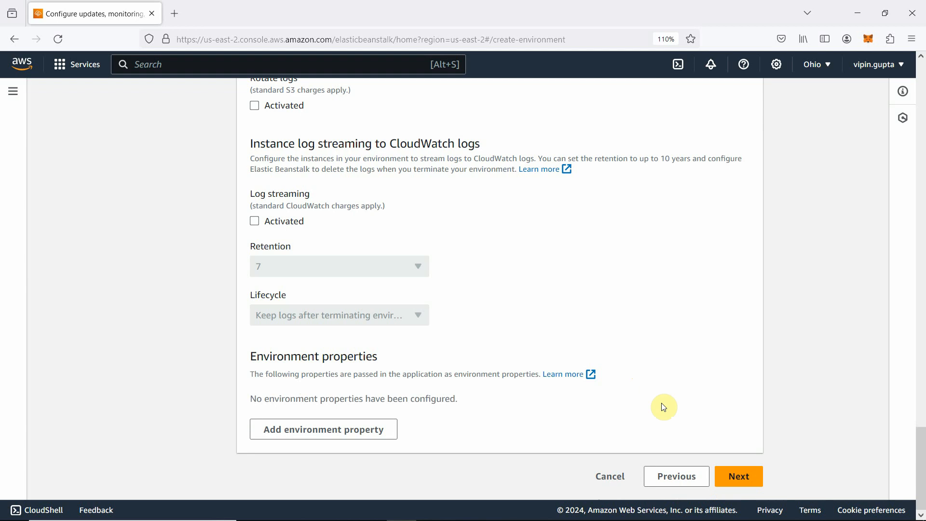
Step: Continue to the review page, check the summary of all configuration steps, and submit the environment for creation
click(735, 482)
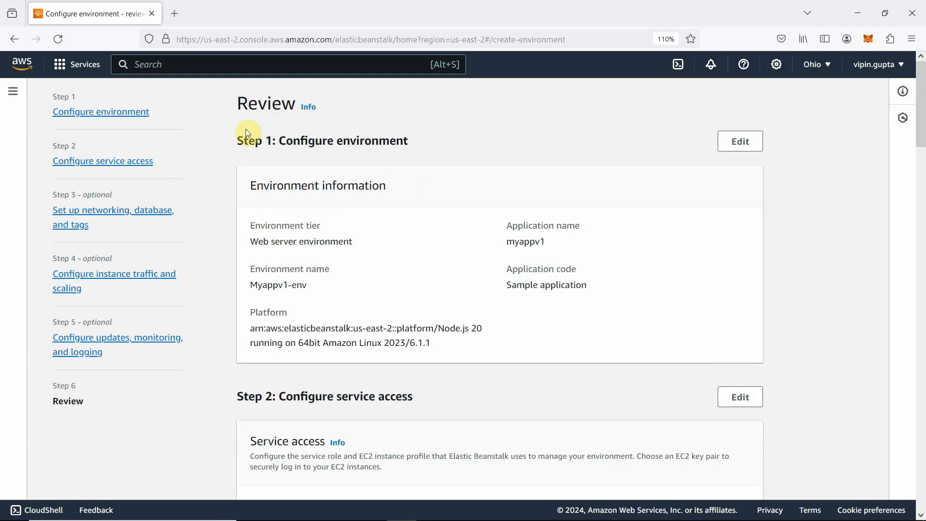
scroll(484, 239, down, 3)
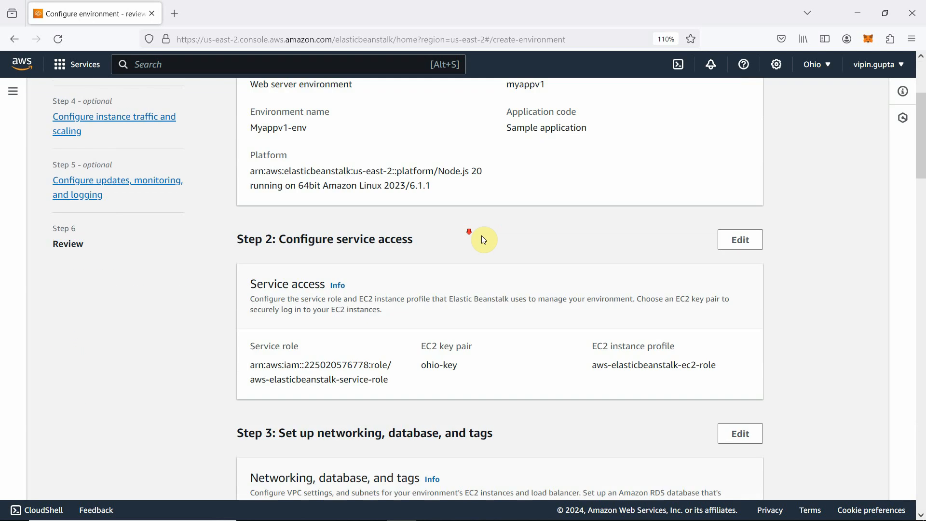
scroll(484, 240, down, 12)
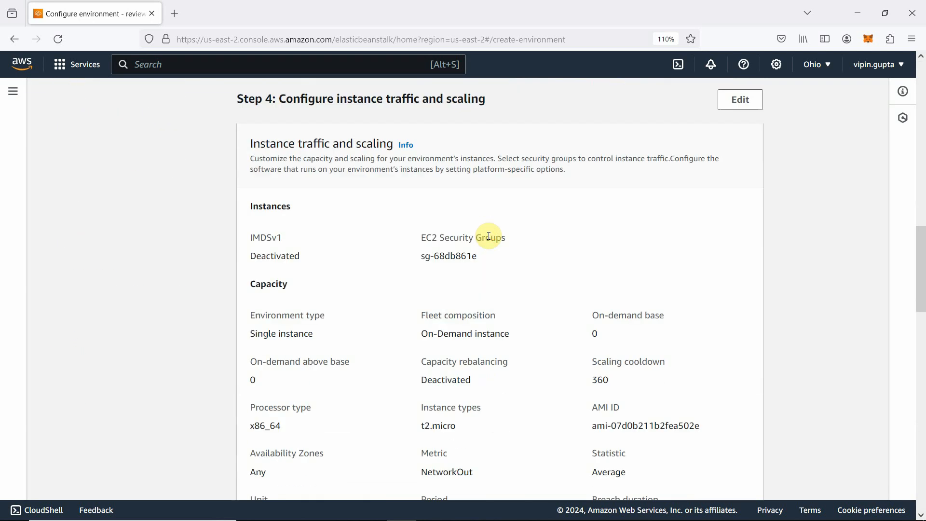
scroll(489, 236, down, 18)
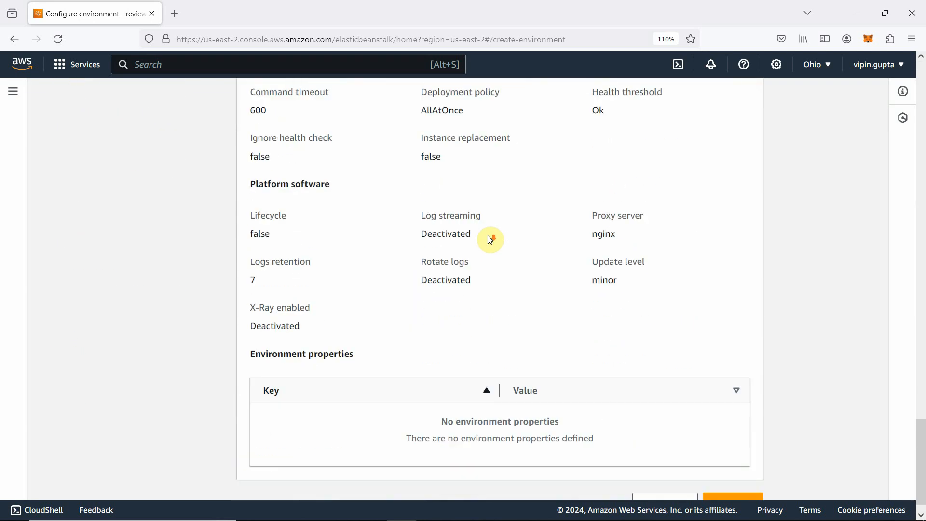
scroll(490, 240, down, 1)
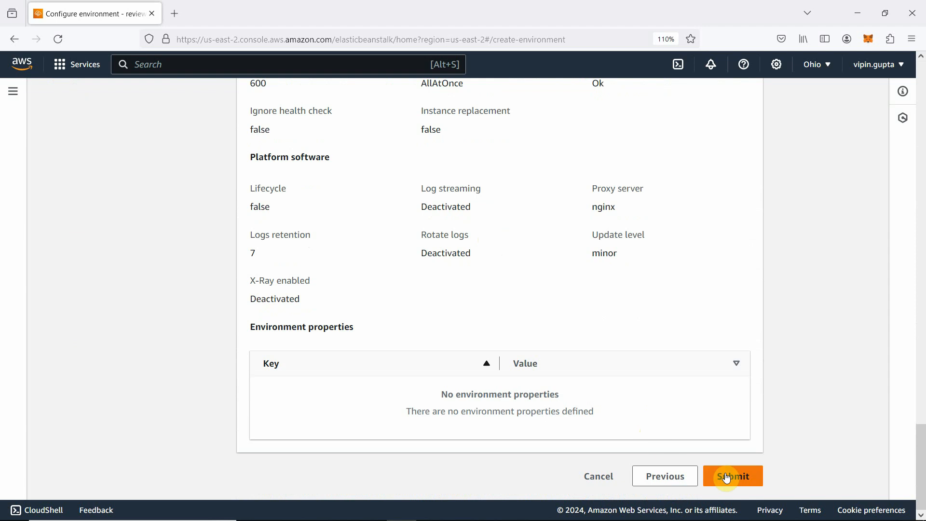
click(740, 480)
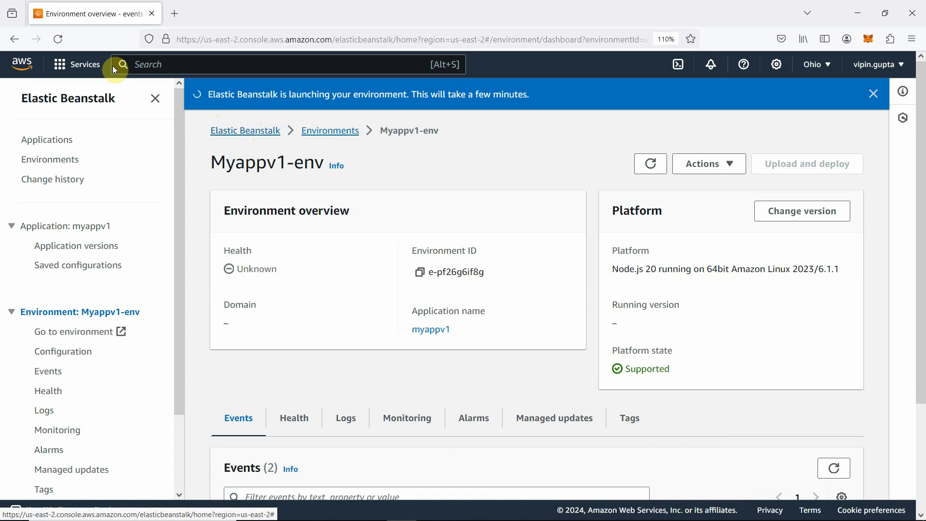
Step: Check the launch status of Myappv1-env on its overview page, in the environments list and under the myappv1 application
click(58, 38)
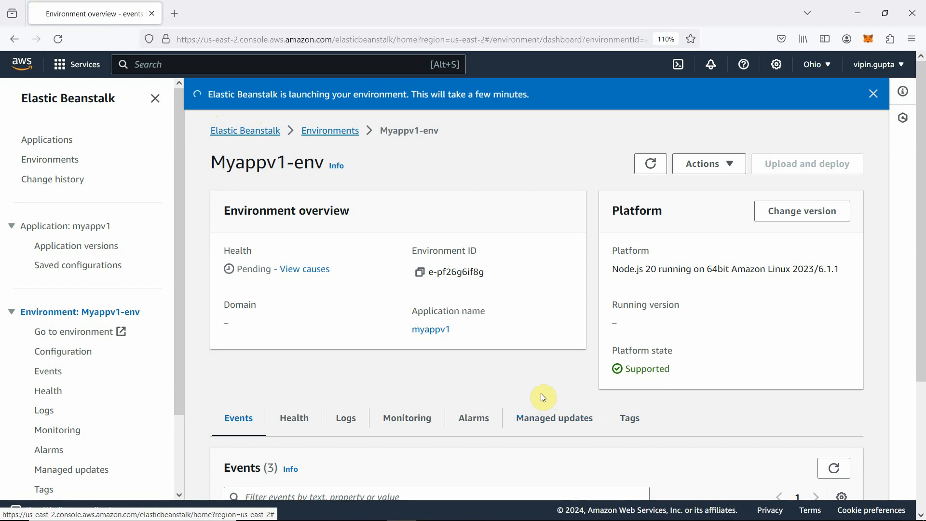
click(254, 131)
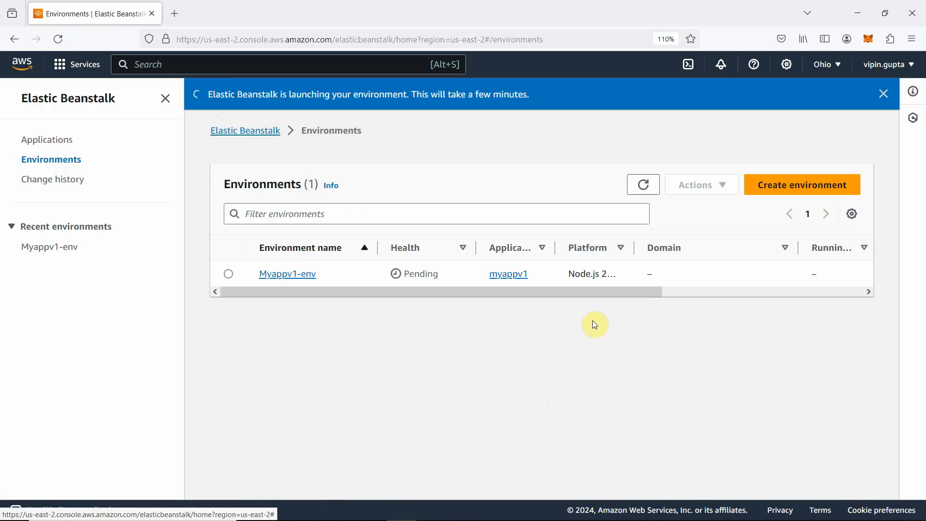
click(284, 276)
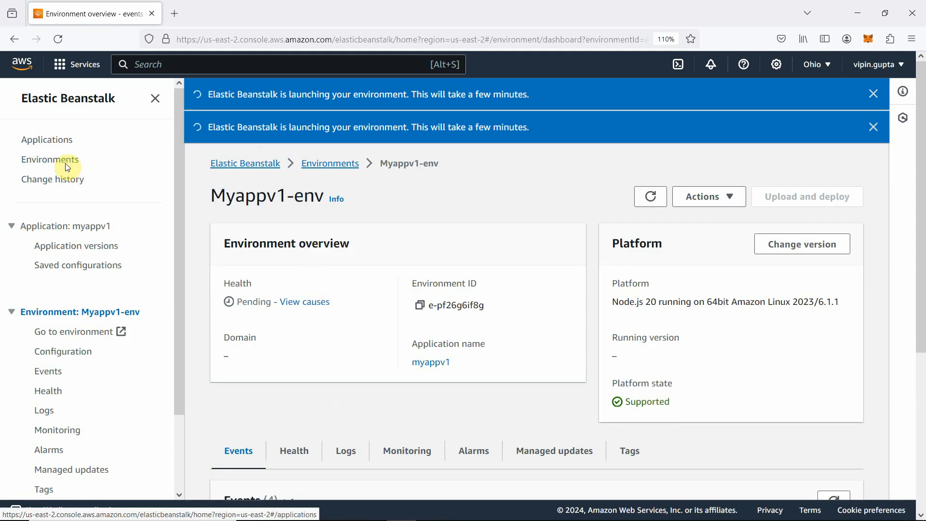
click(58, 139)
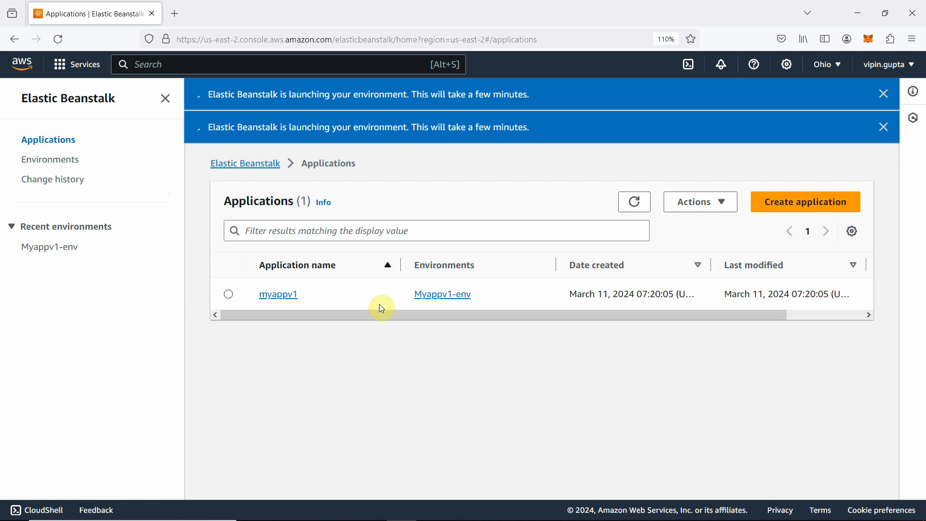
click(278, 296)
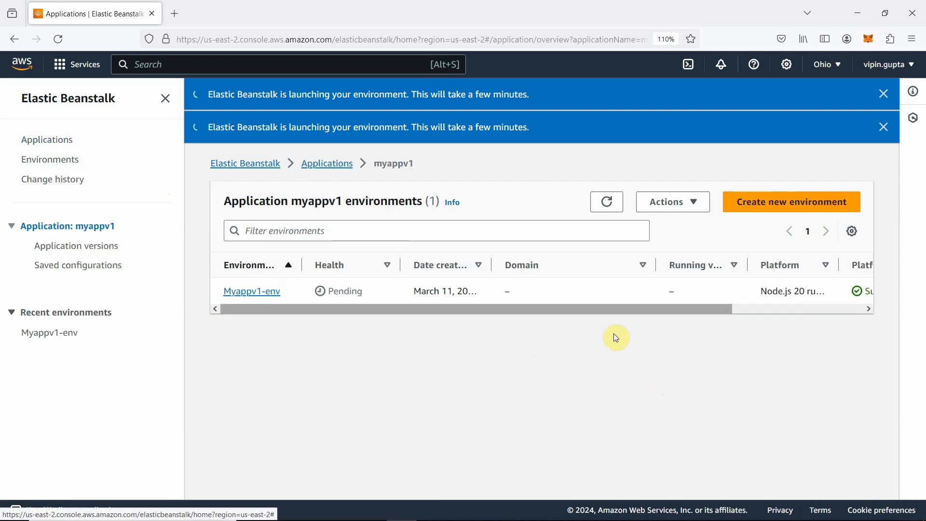
click(261, 296)
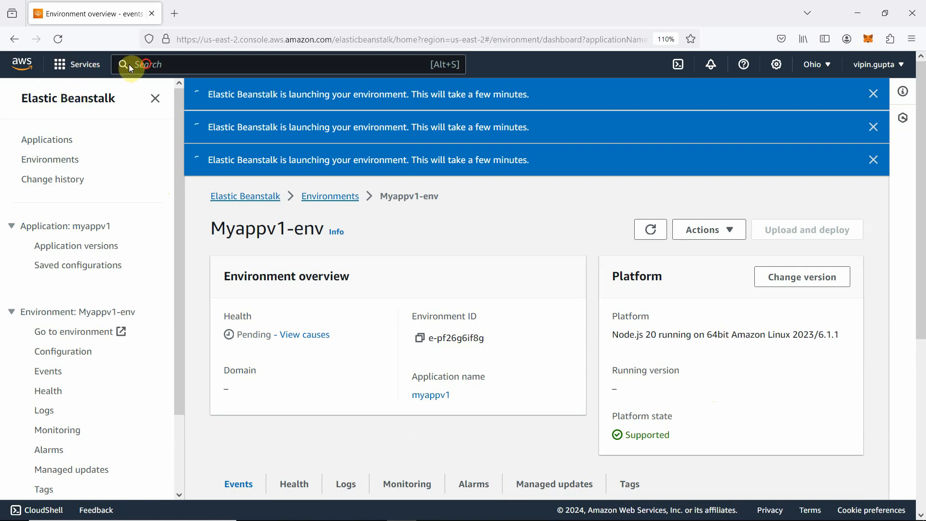
Step: Open the S3 service in a new browser tab, examine the objects in the Elastic Beanstalk bucket, and return to the bucket list
click(143, 64)
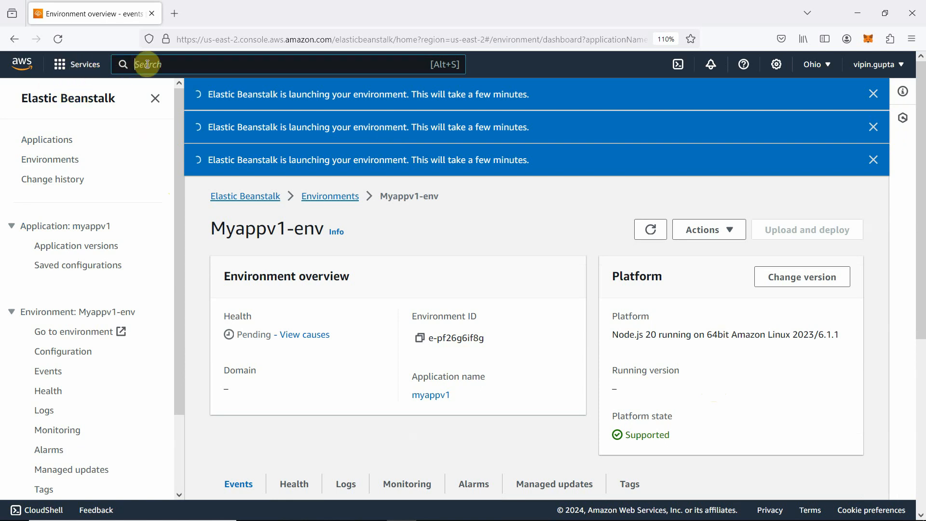
text(s3)
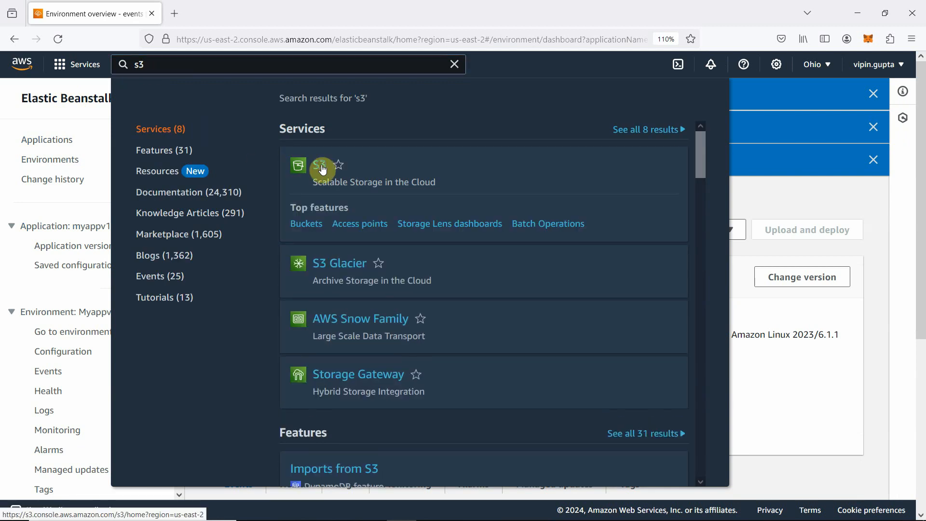
right_click(323, 170)
click(337, 177)
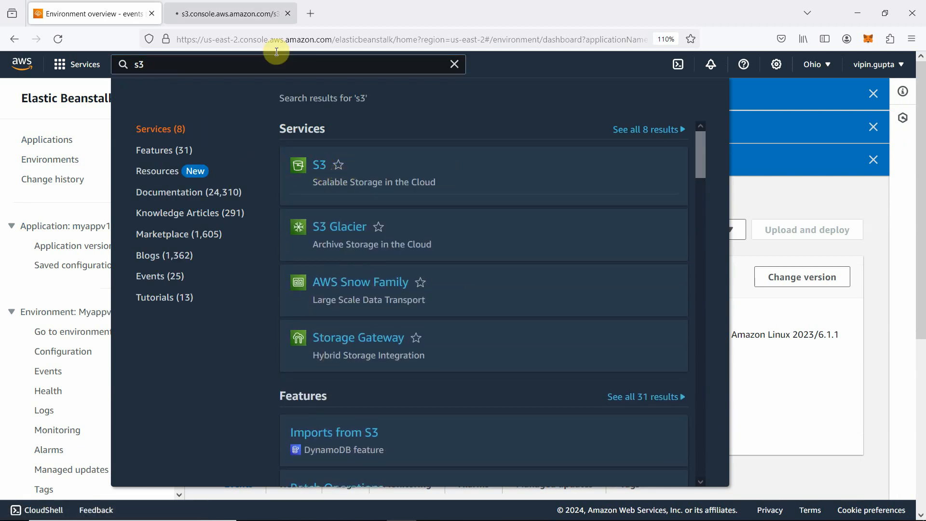
click(208, 12)
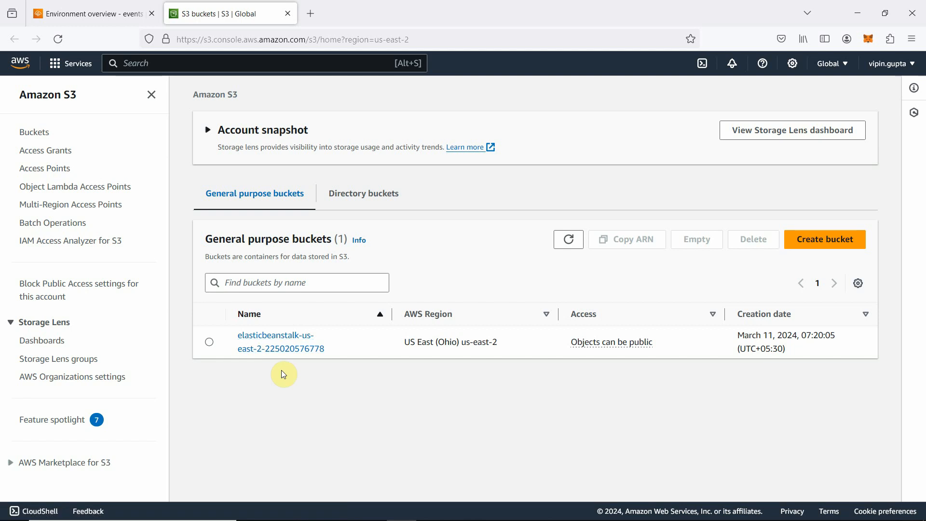
click(268, 353)
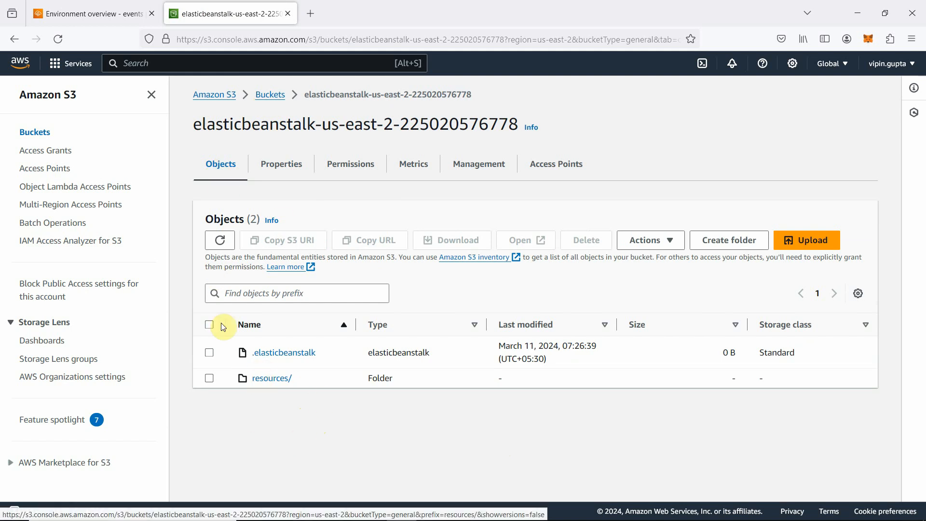
click(259, 96)
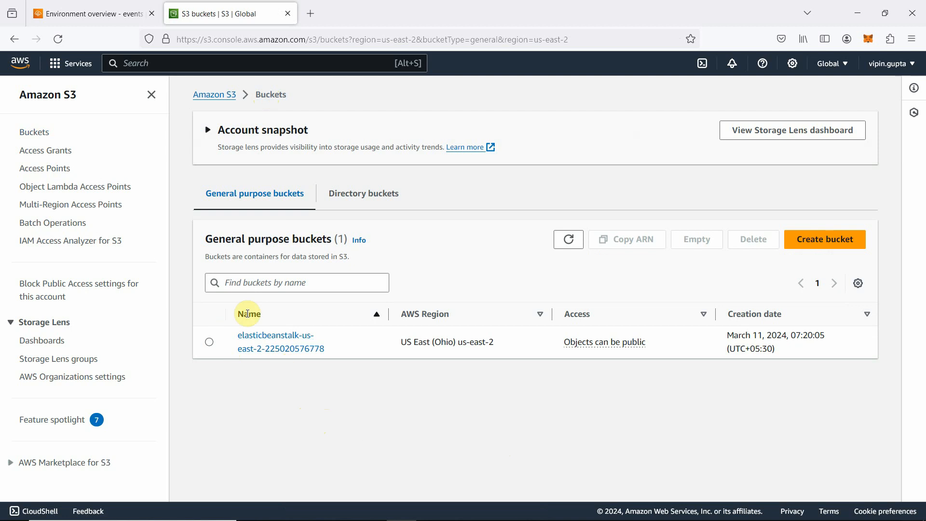
Step: Return to the Myappv1-env overview, dismiss the S3 search and all launch notifications, and reload the page
click(98, 18)
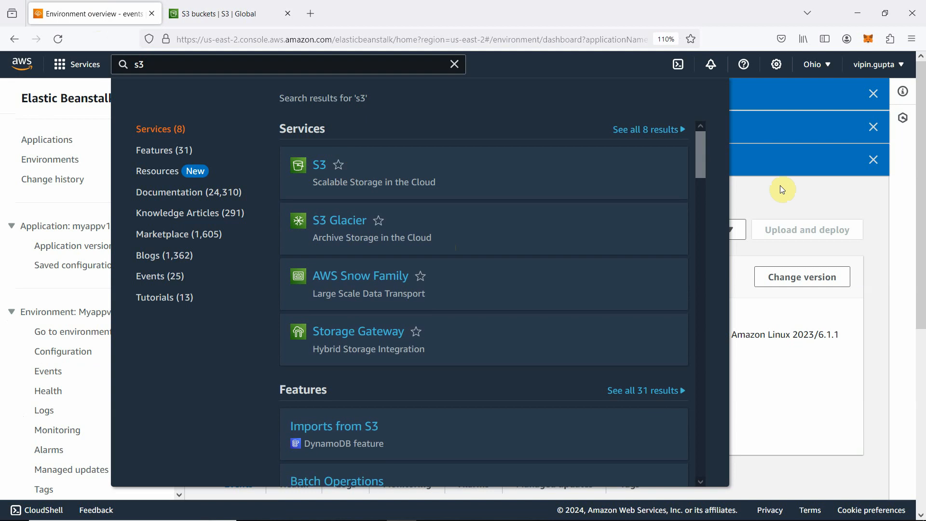
click(781, 189)
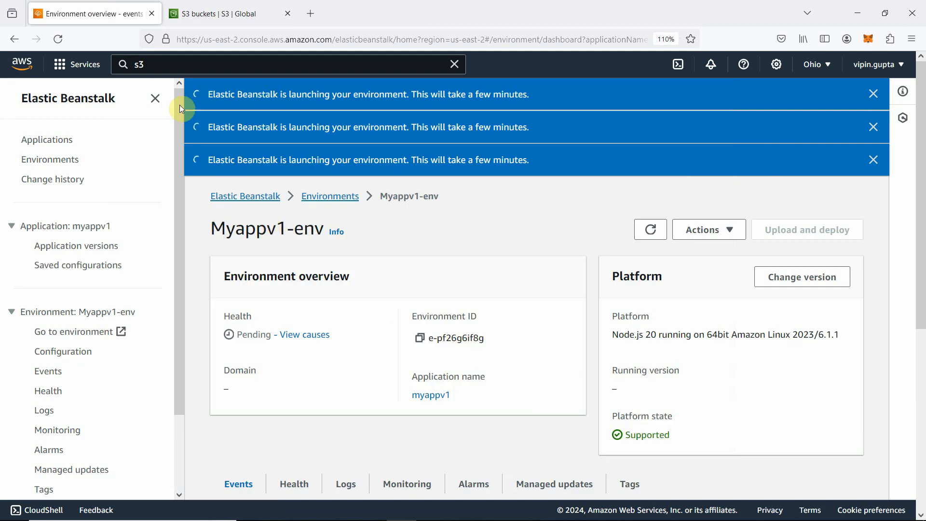
click(873, 161)
click(872, 127)
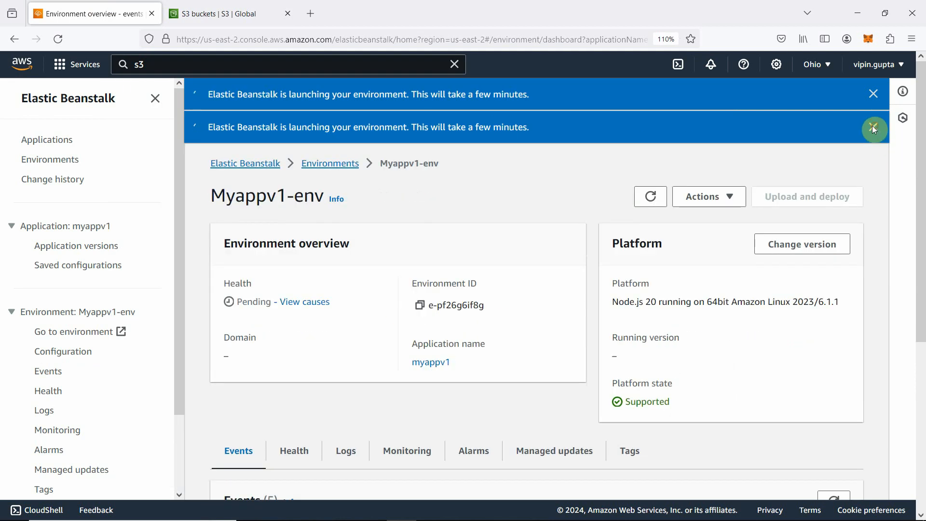
click(872, 93)
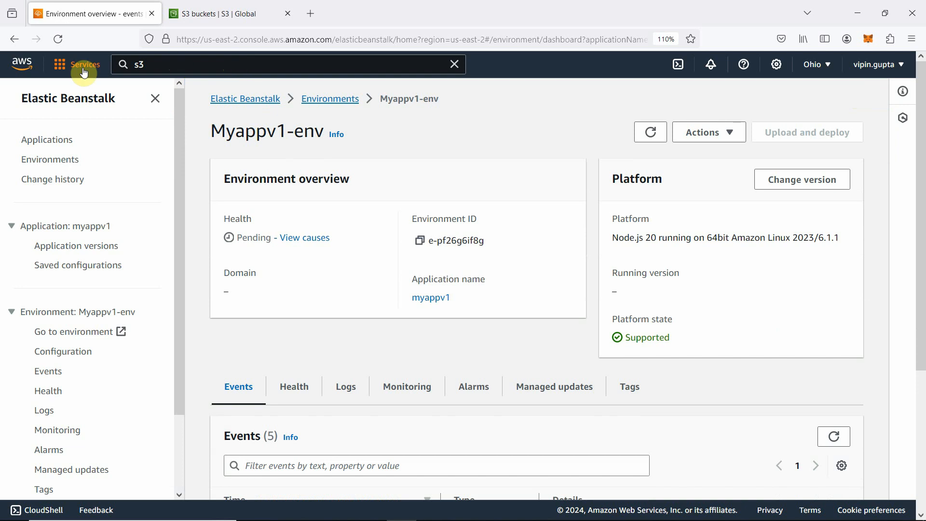
click(58, 40)
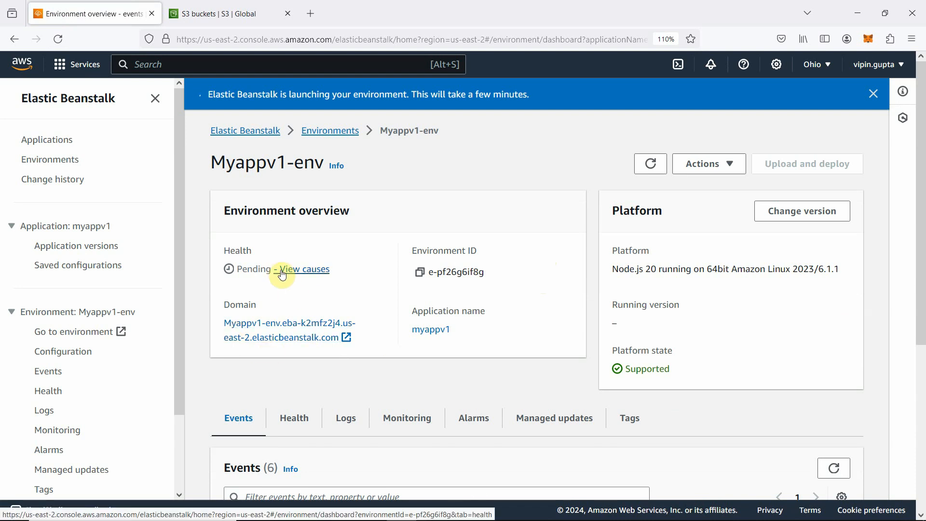
Step: Open the Myappv1-env domain in a new browser tab, enlarge it to 133%, and check the sample application and its Elastic Beanstalk overview link
right_click(279, 341)
click(337, 129)
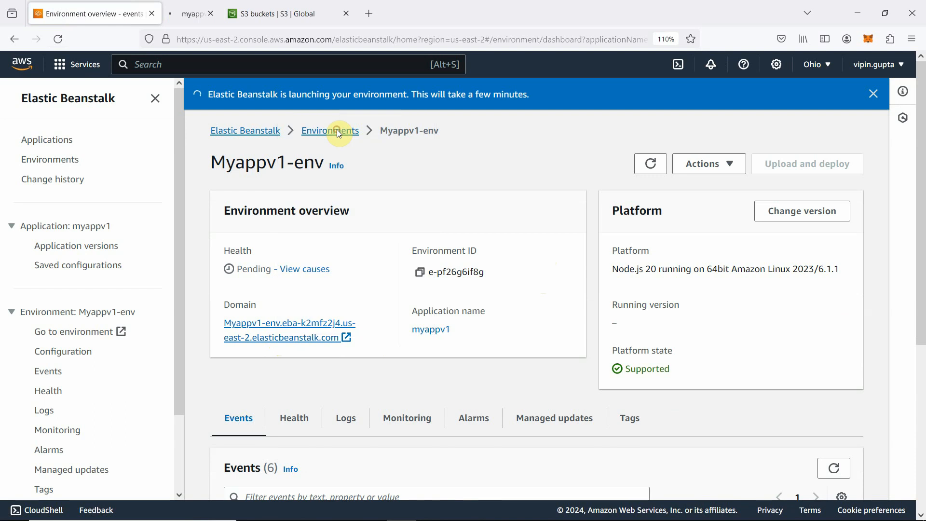
click(236, 13)
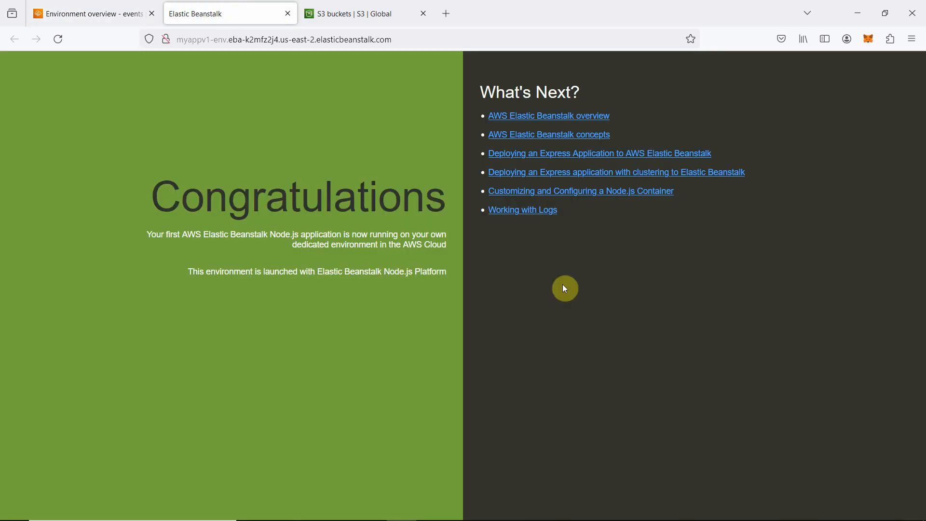
key(ctrl+plus)
key(ctrl+plus)
key(ctrl+plus)
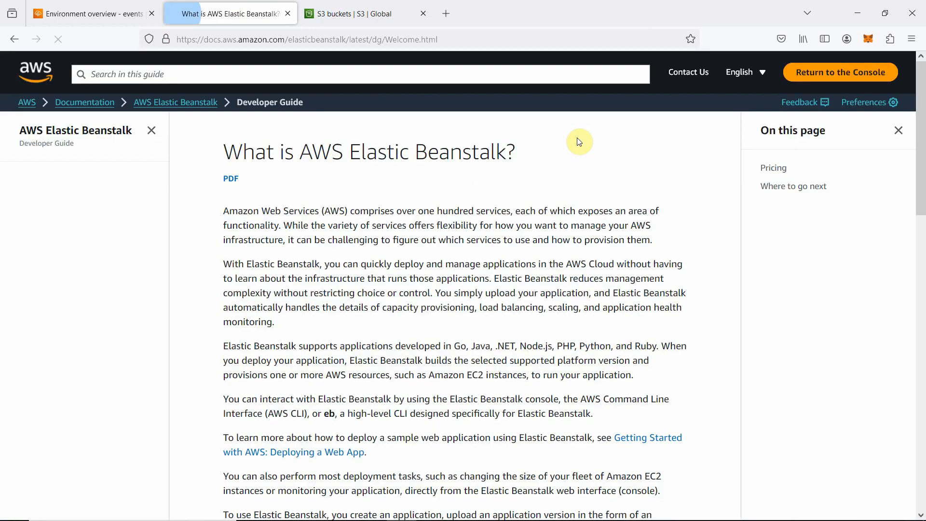
click(13, 40)
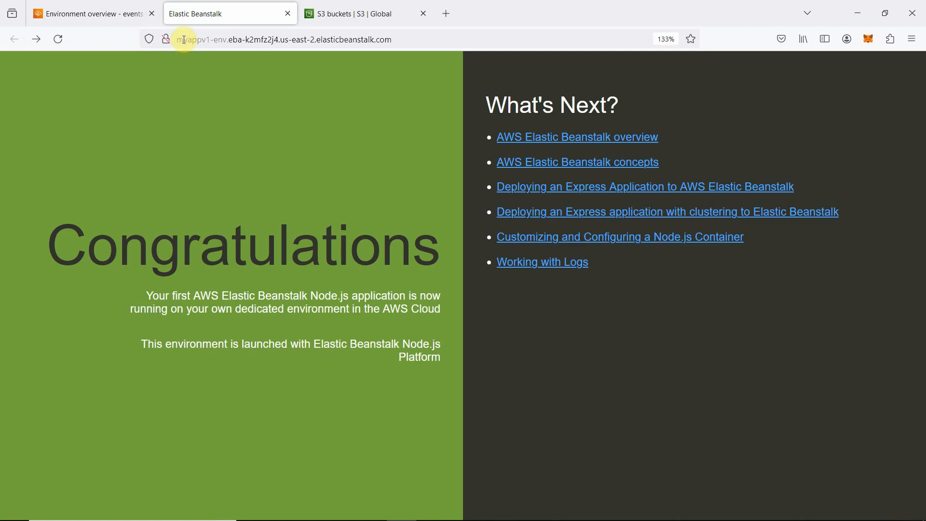
drag(409, 46, 163, 29)
click(113, 87)
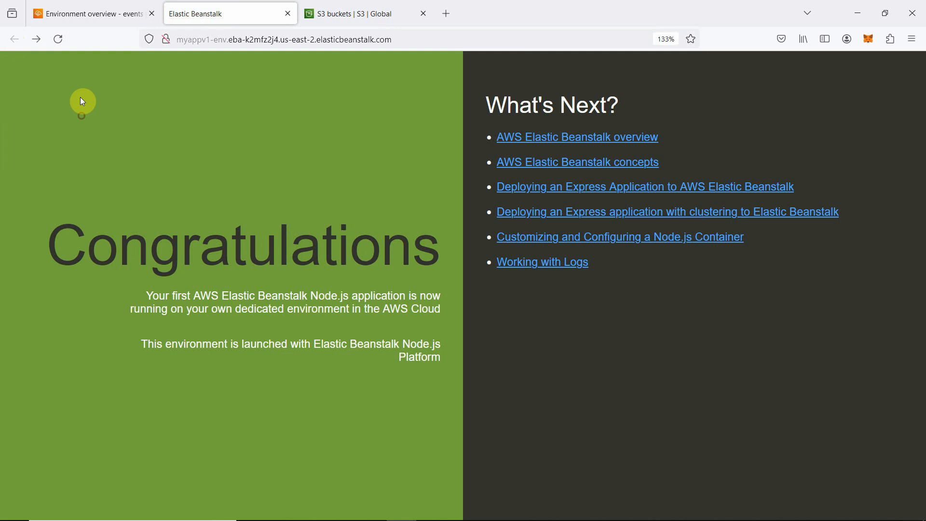
Step: Go to the Elastic Beanstalk applications list, dismiss the launch notification, and close the sample application's browser tab
click(94, 13)
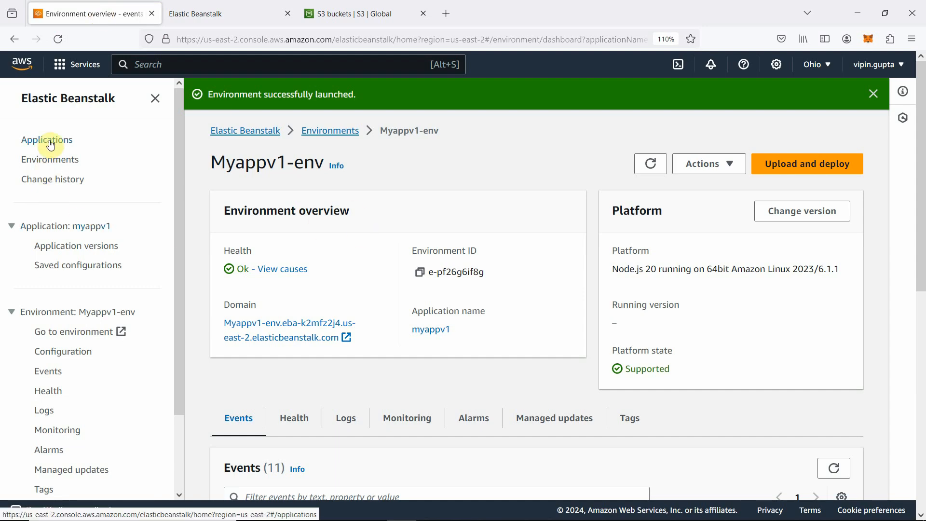
click(47, 140)
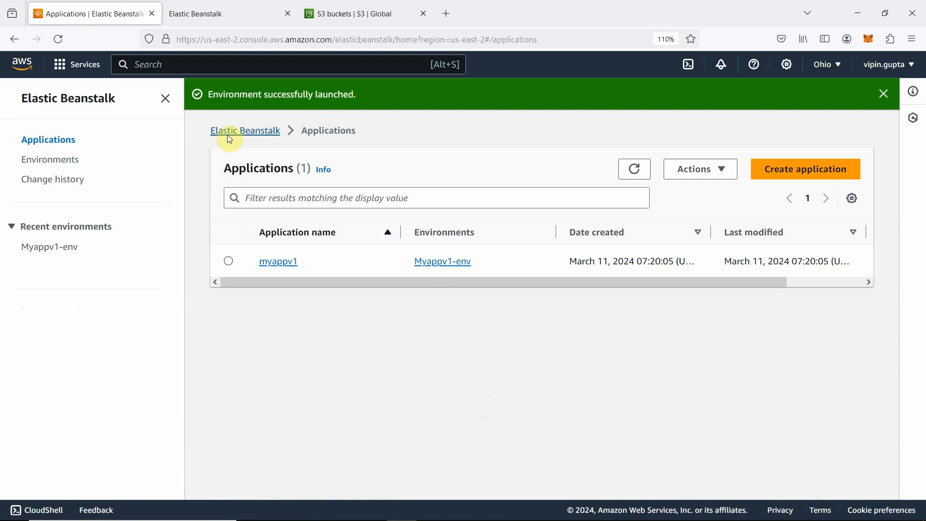
click(882, 94)
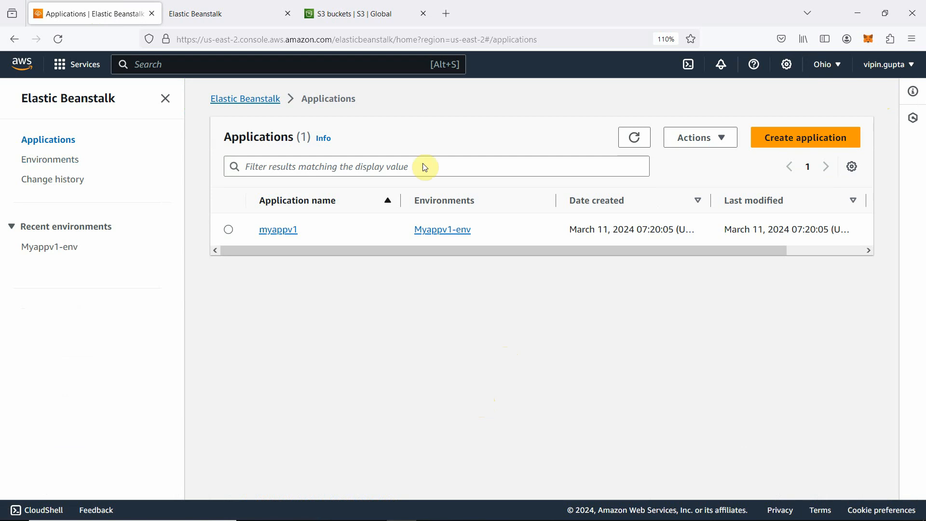
click(403, 13)
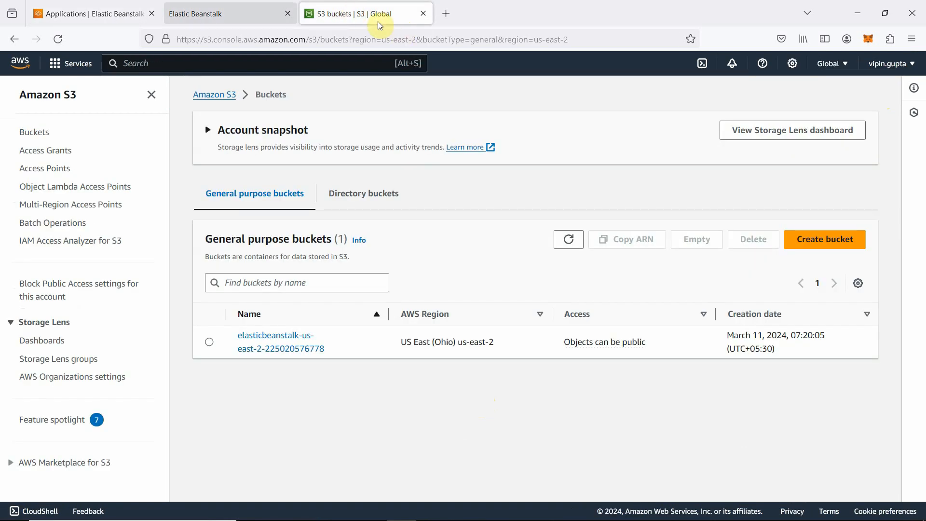
click(238, 15)
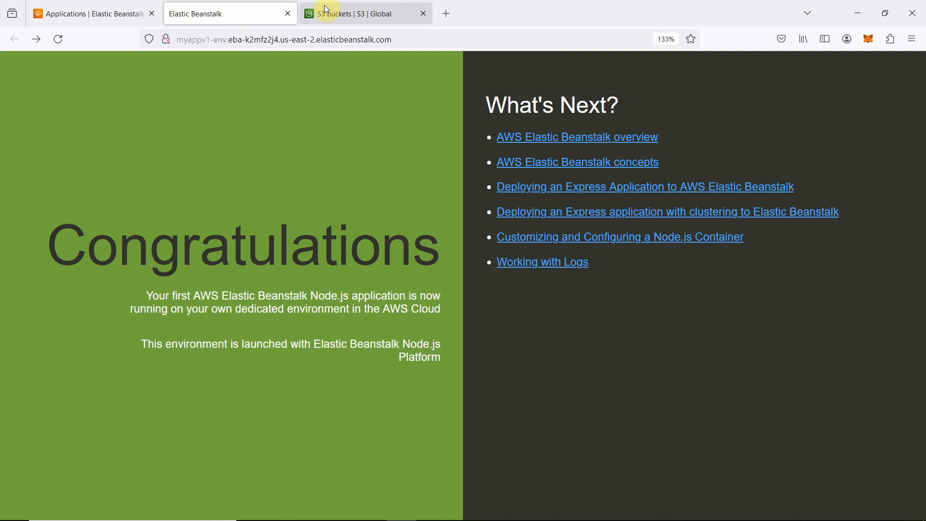
click(289, 13)
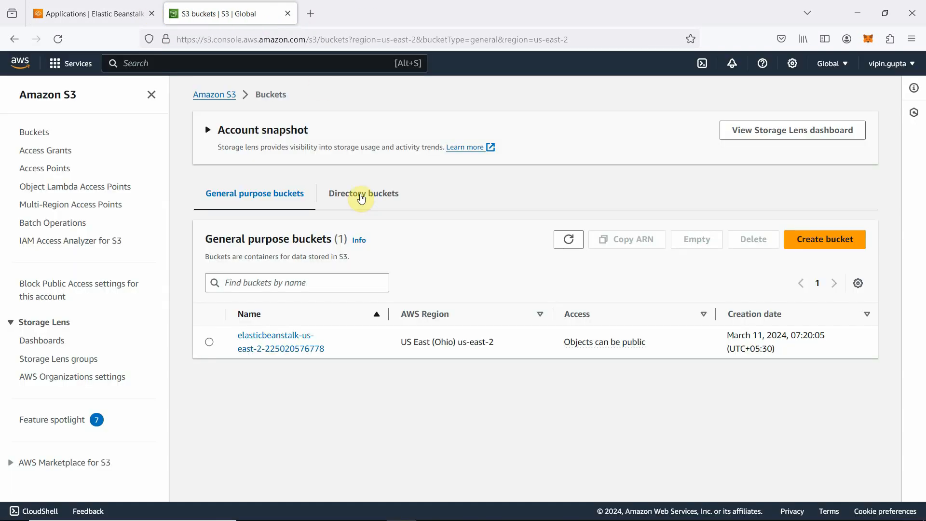
click(115, 21)
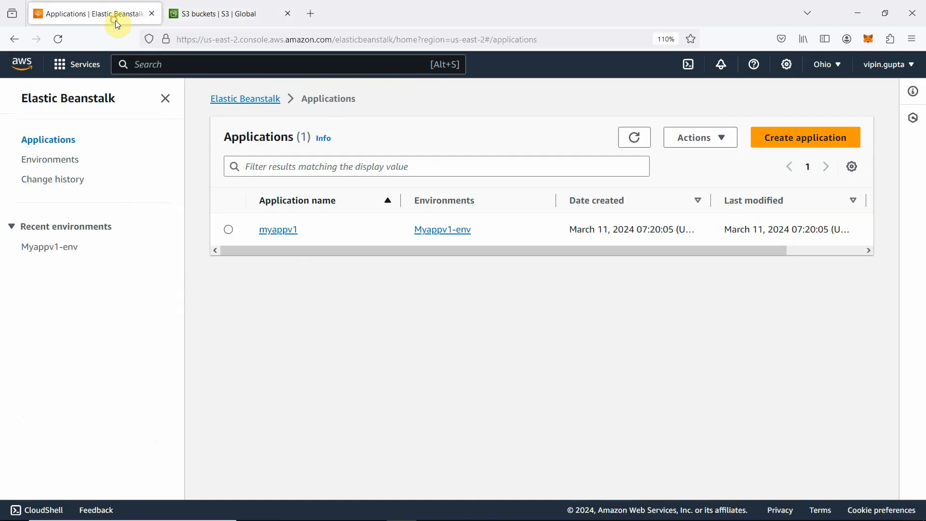
Step: Request deletion of the myappv1 application and paste the environment name Myappv1-env as the confirmation text
click(229, 230)
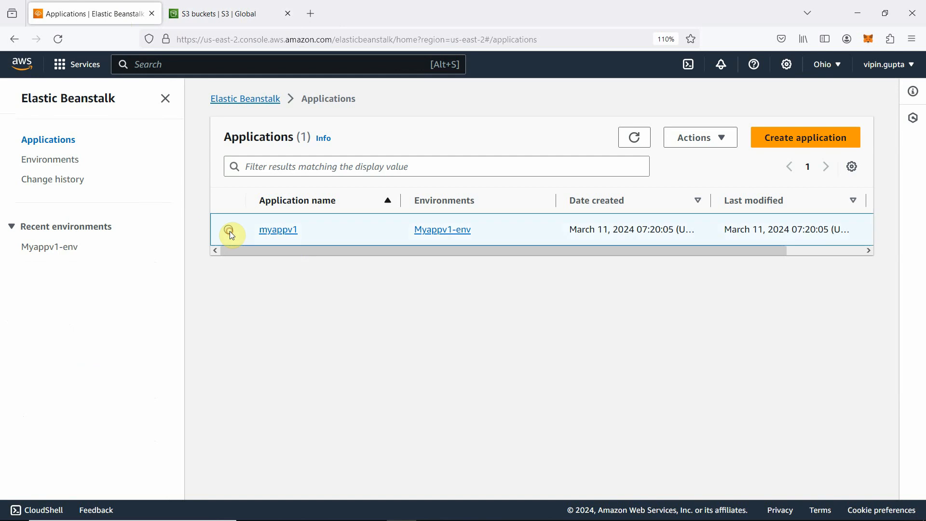
click(723, 139)
click(717, 178)
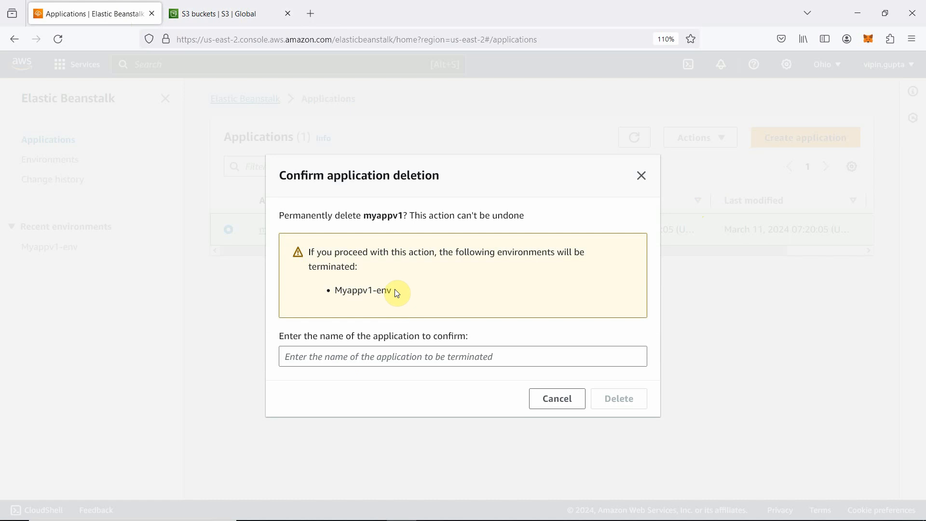
drag(397, 295, 332, 290)
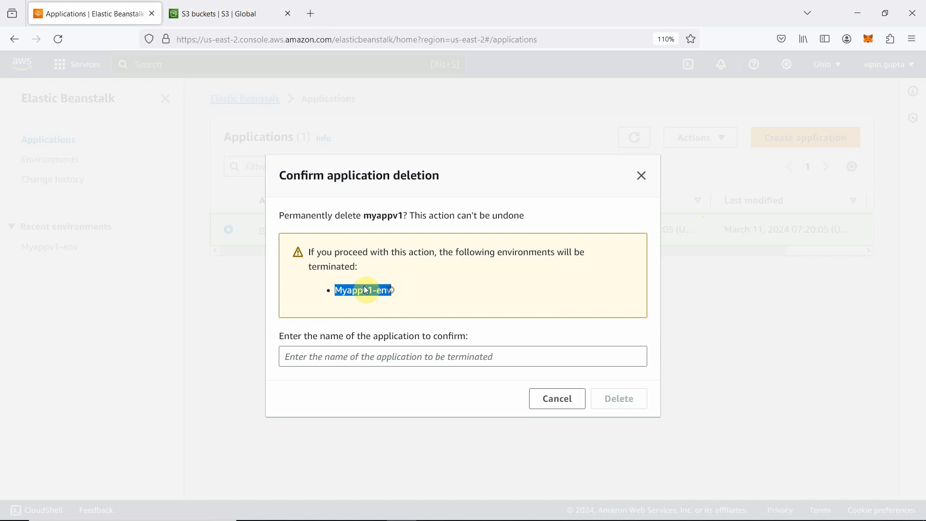
right_click(351, 292)
click(393, 300)
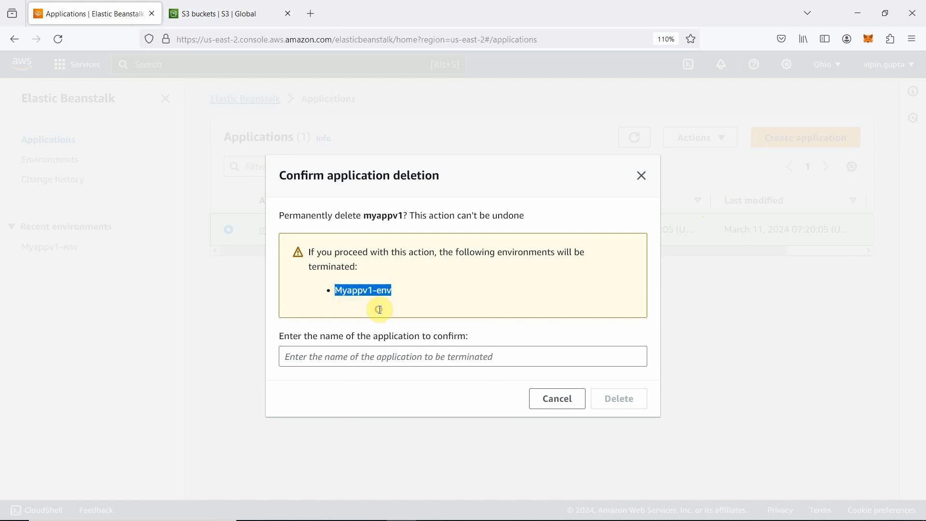
click(326, 354)
right_click(326, 355)
click(397, 238)
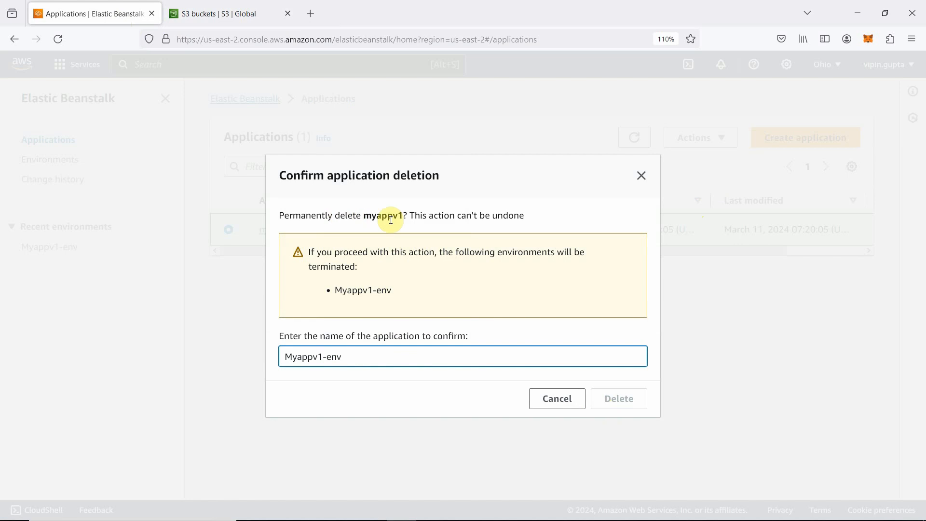
Step: Replace the confirmation text with the application name myappv1 and delete the application
drag(402, 211, 373, 213)
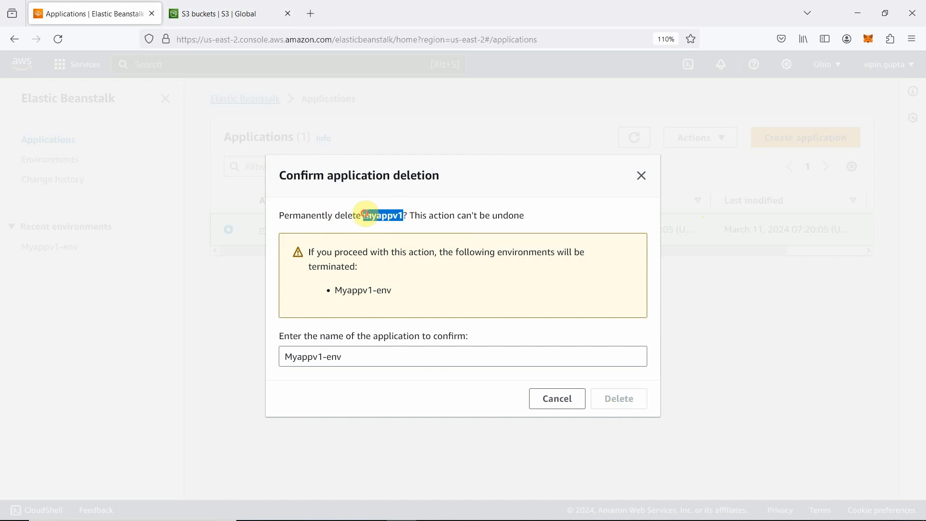
right_click(366, 219)
click(405, 232)
drag(344, 355, 228, 355)
right_click(302, 355)
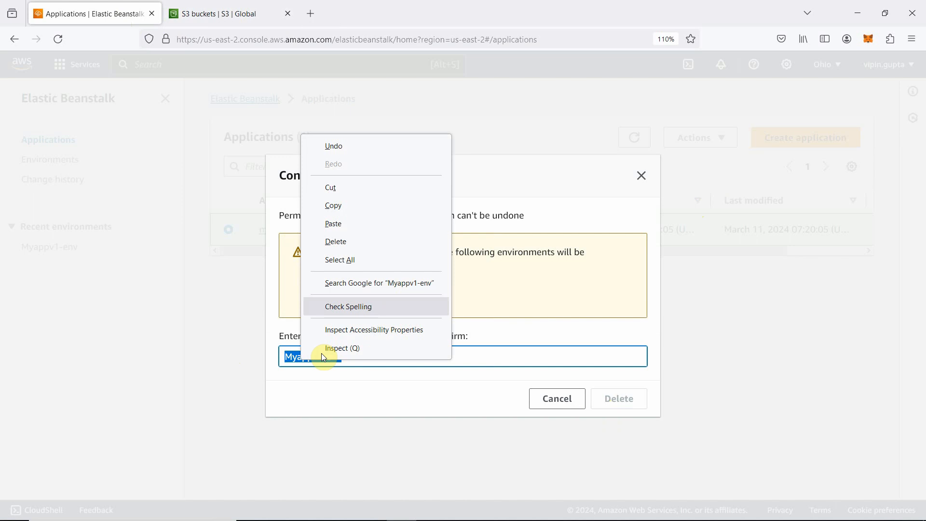
click(331, 222)
click(619, 400)
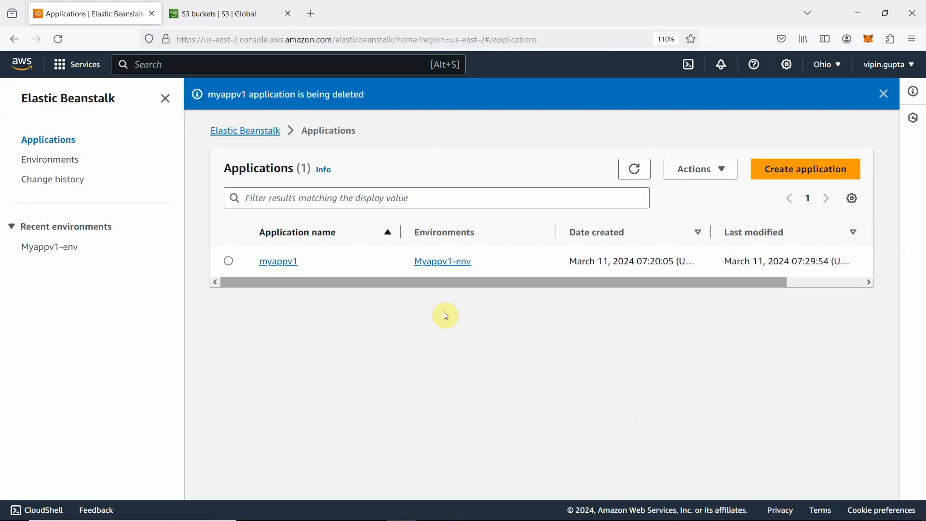
Step: Check which actions are available for Myappv1-env in the environments list, before and after reloading the page
click(66, 162)
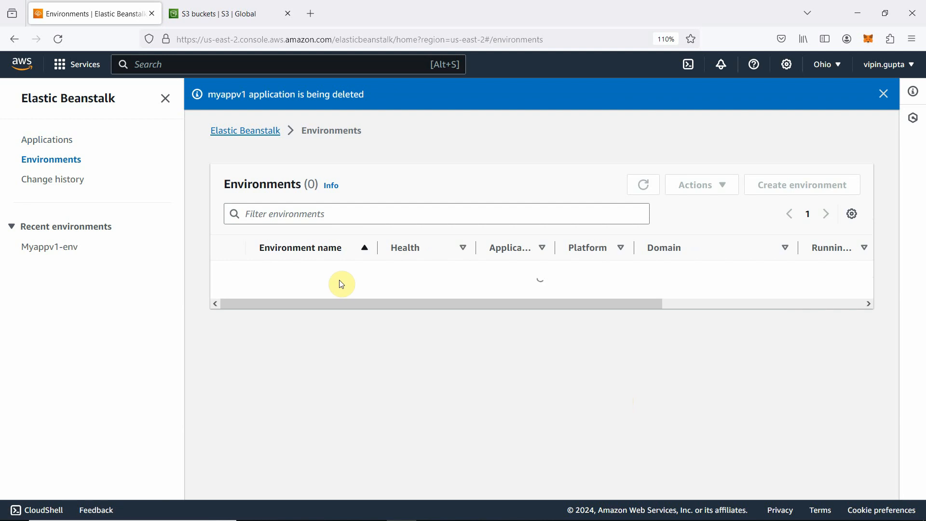
click(228, 275)
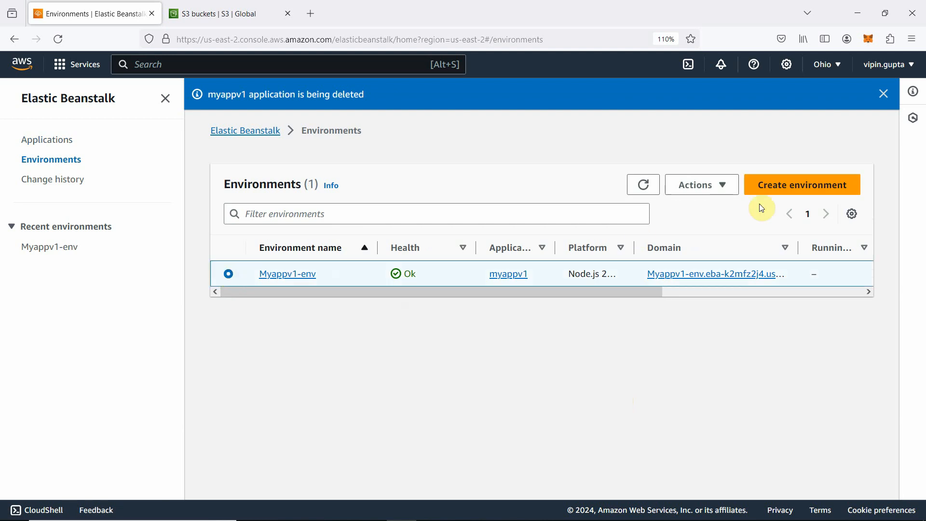
click(723, 186)
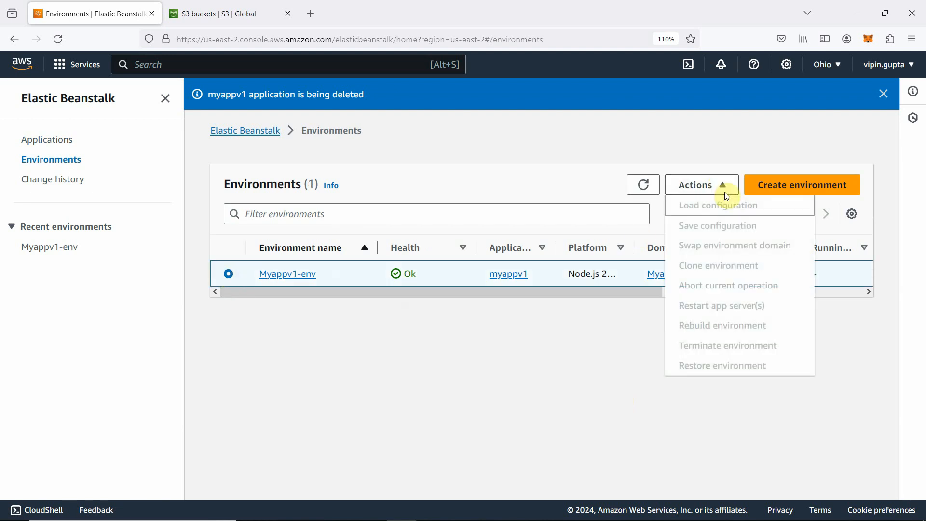
click(428, 357)
click(58, 39)
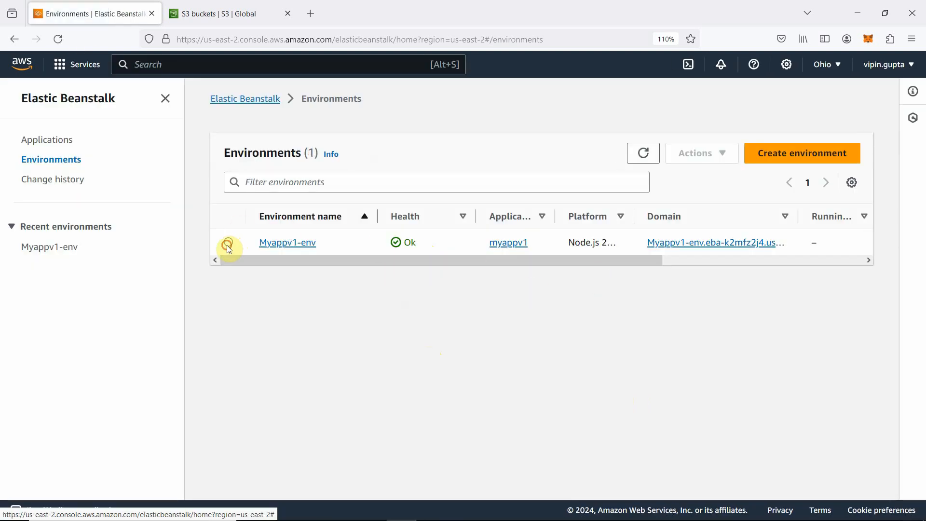
click(228, 243)
click(705, 155)
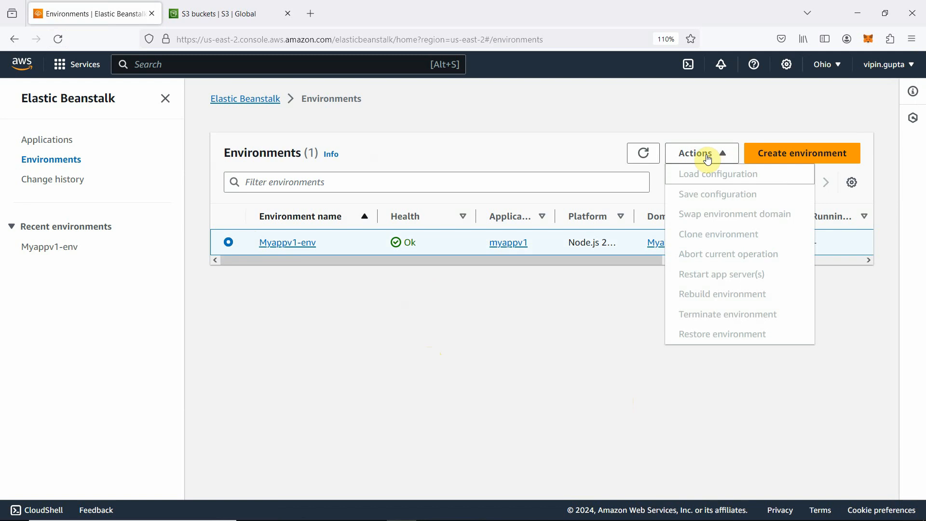
click(322, 289)
Step: Return to the applications list, delete myappv1 again with its name pasted as confirmation, and reload the page
click(46, 140)
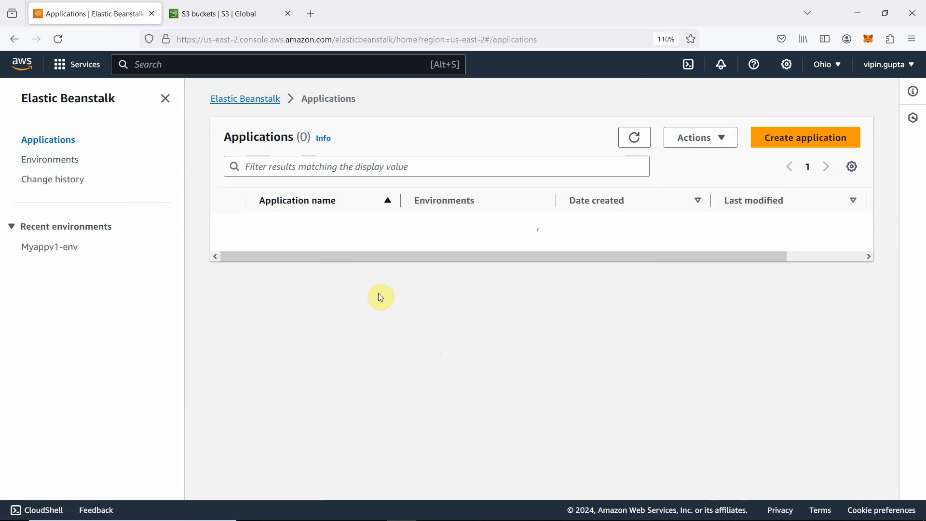
click(229, 229)
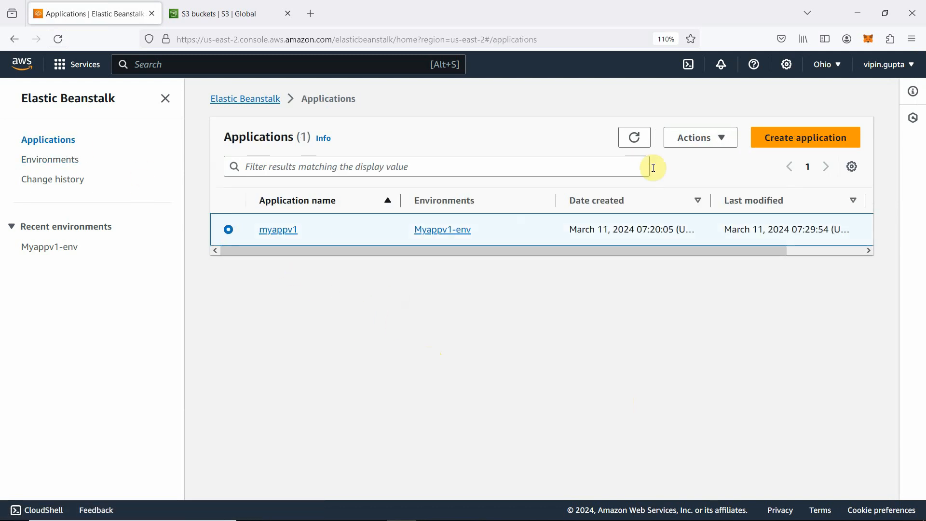
click(721, 139)
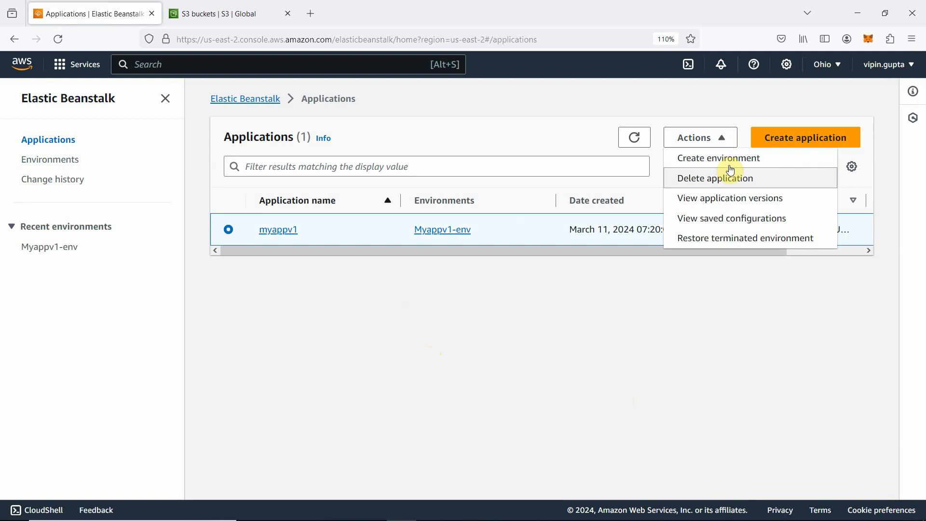
click(724, 179)
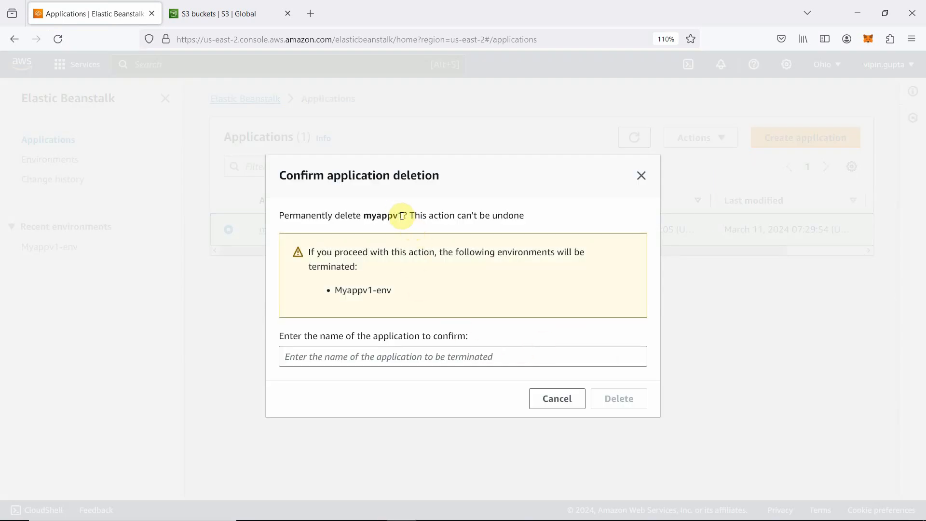
drag(403, 216, 363, 218)
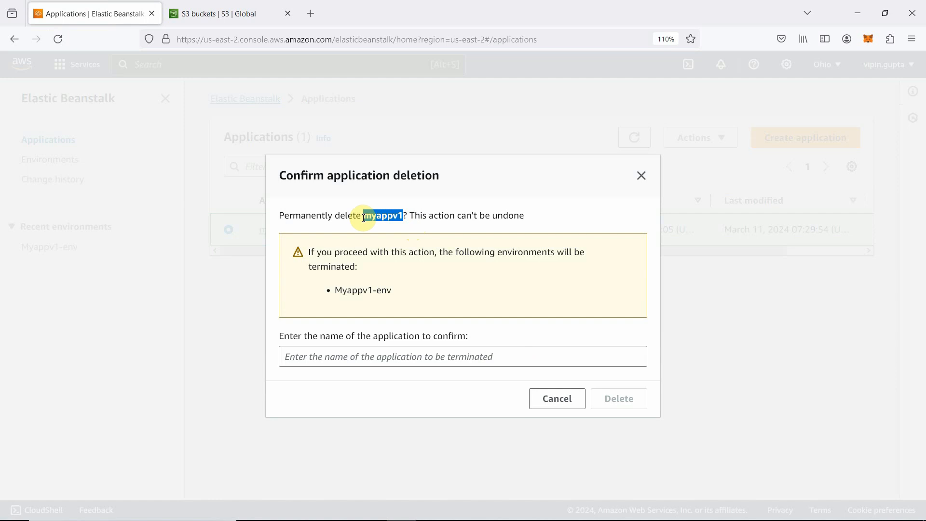
right_click(366, 218)
click(385, 234)
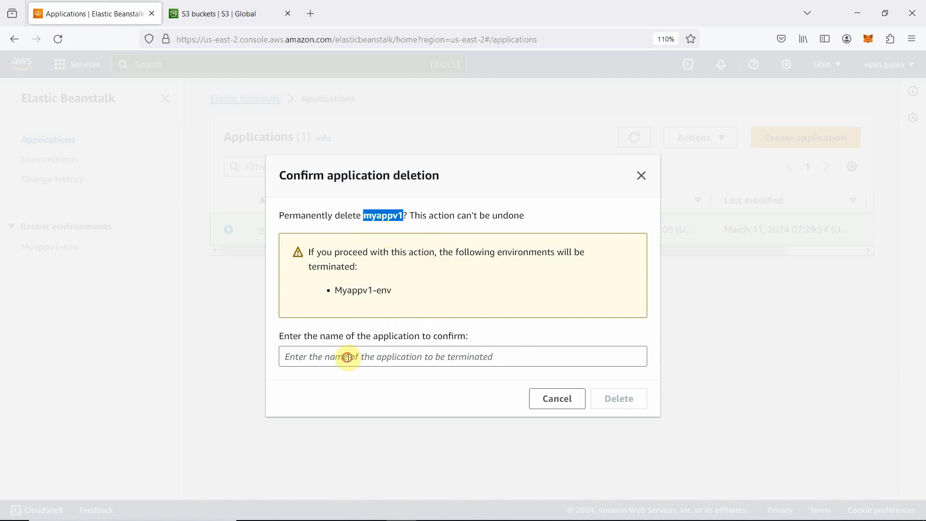
click(346, 358)
right_click(347, 357)
click(408, 246)
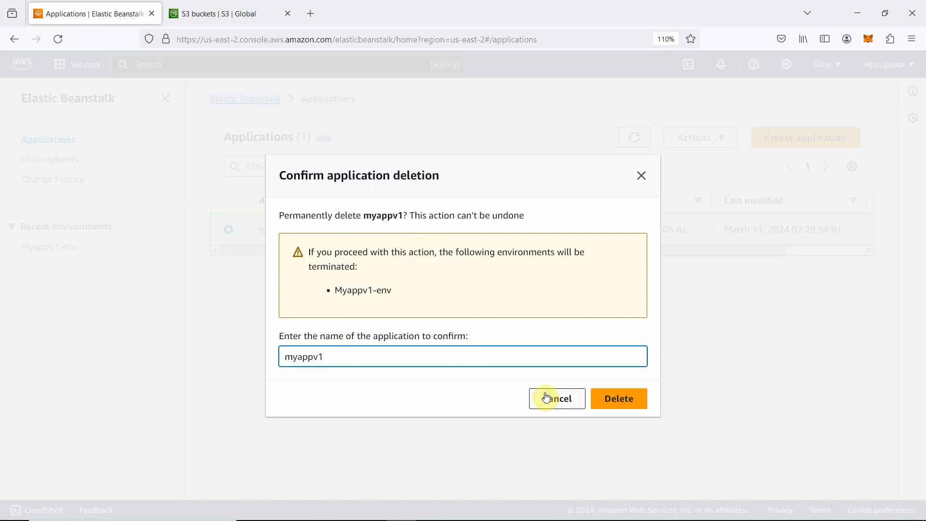
click(618, 401)
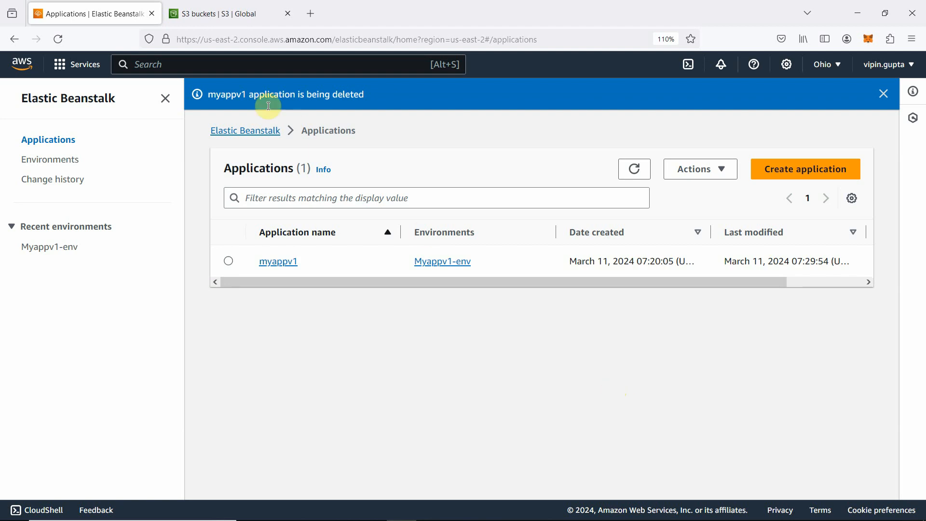
click(58, 39)
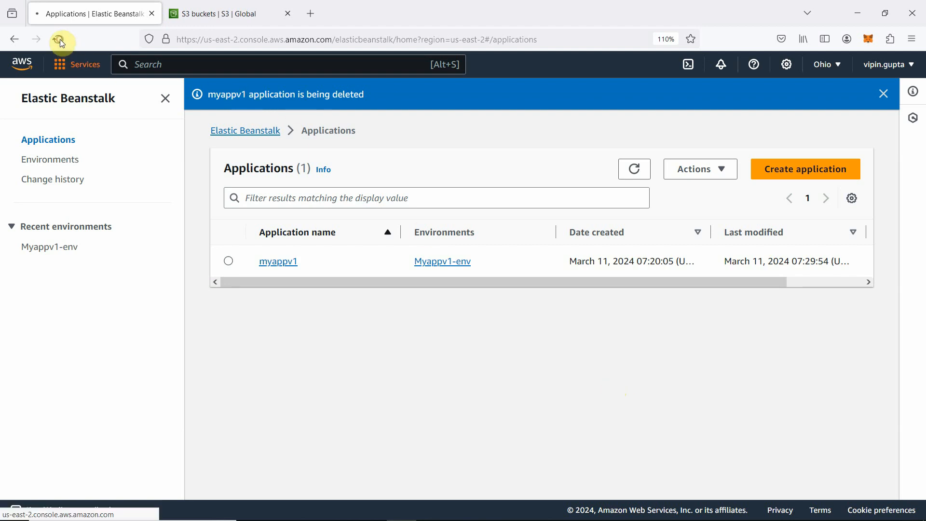